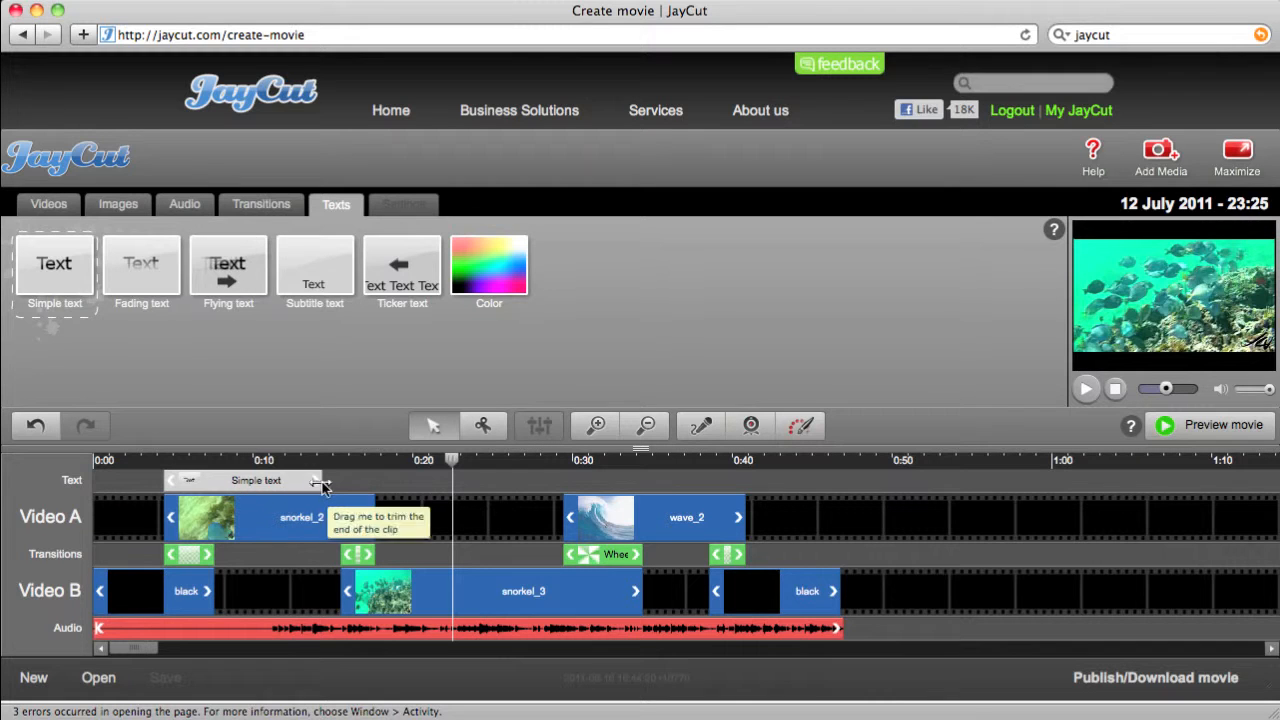
Trim the end of the Simple text clip back to about 0:11 on the timeline
drag(320, 484, 258, 482)
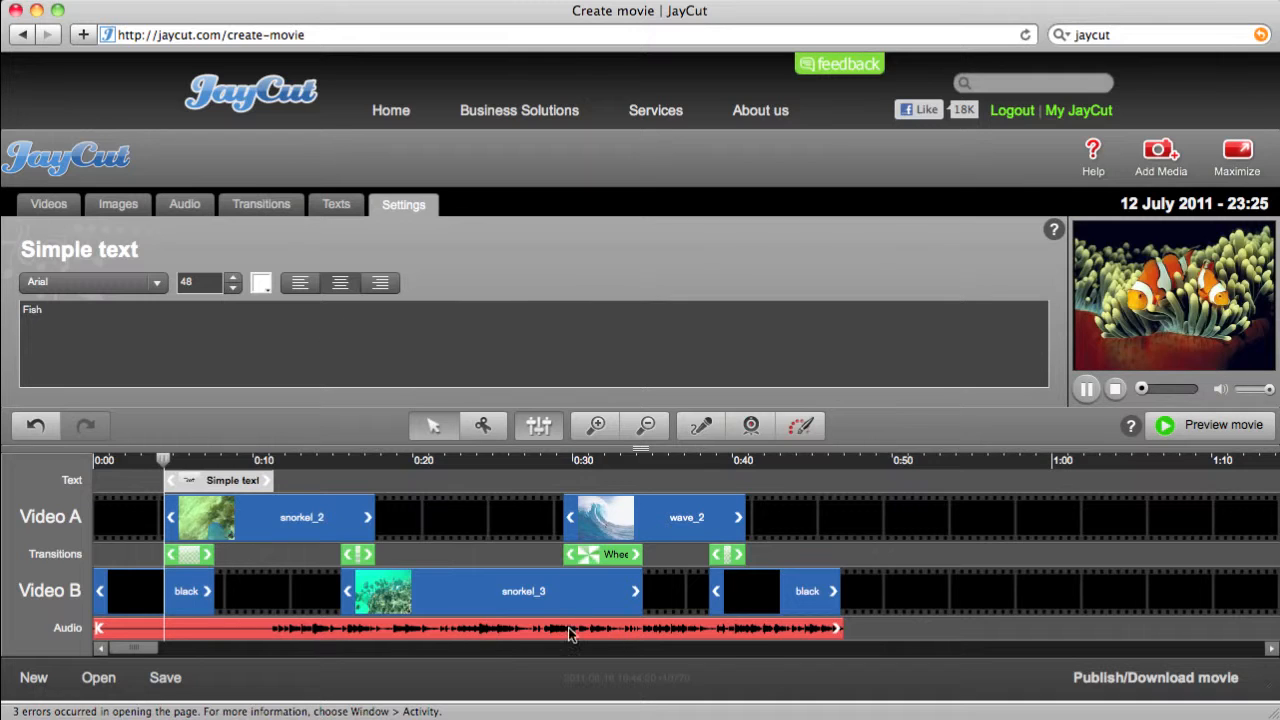
Review the chroma key, colour and other effect settings of the snorkel_2 clip, and save the movie
click(297, 528)
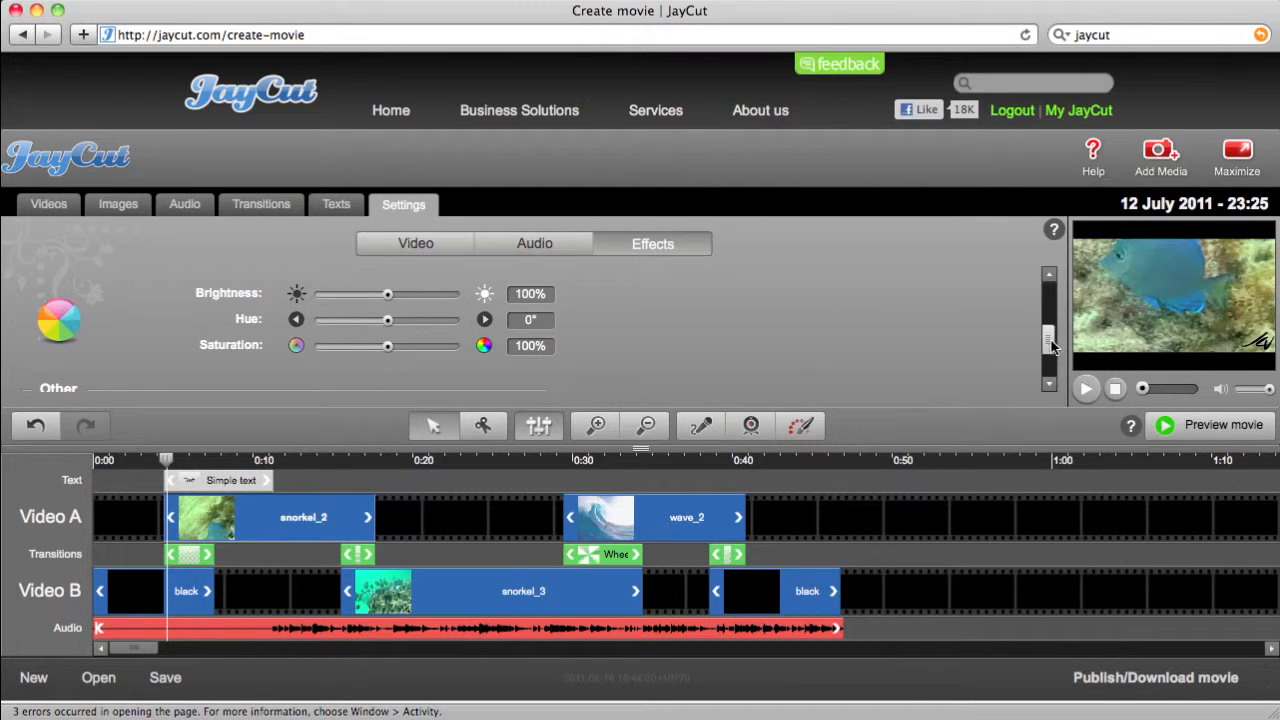
drag(1052, 345, 1057, 292)
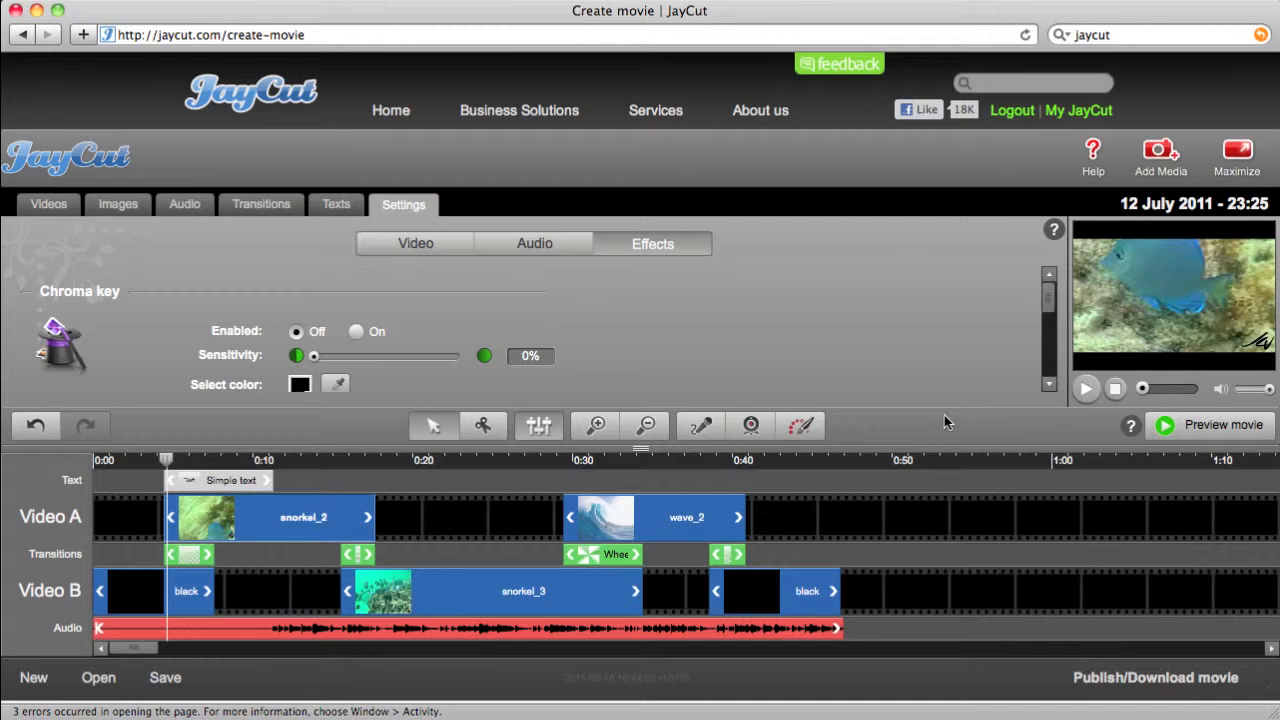
drag(1045, 310, 1050, 344)
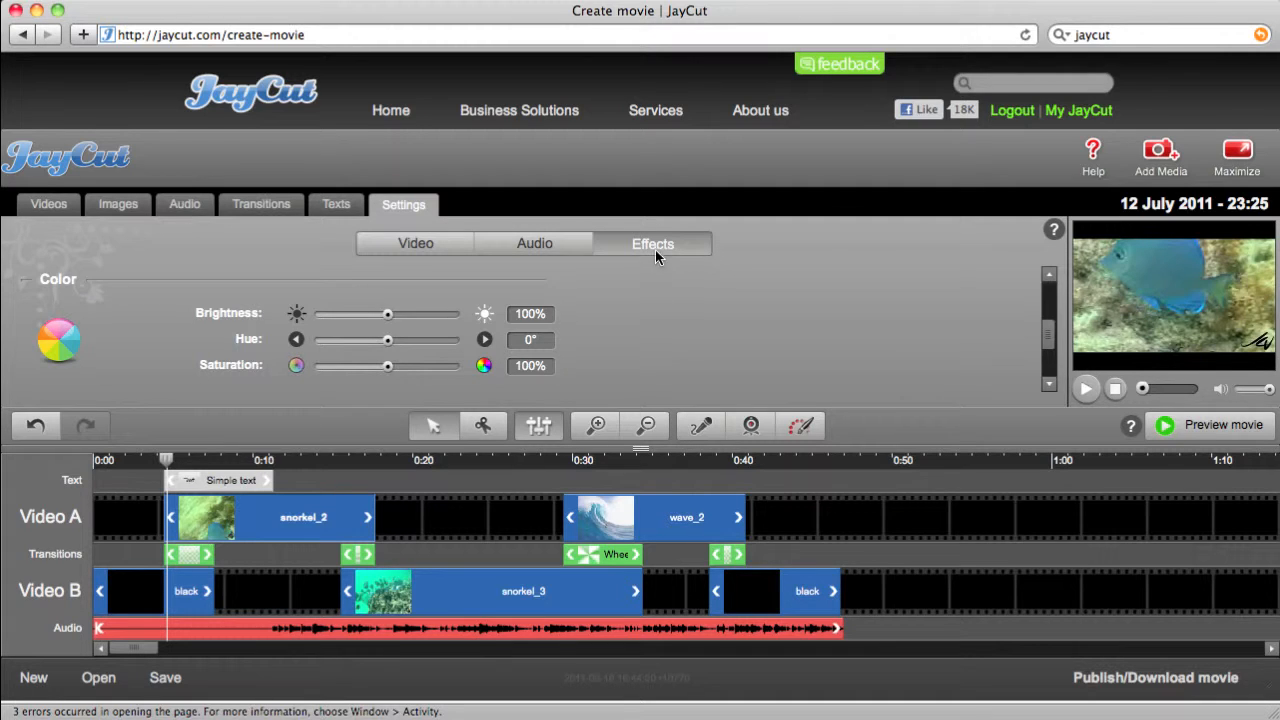
drag(1048, 336, 1056, 373)
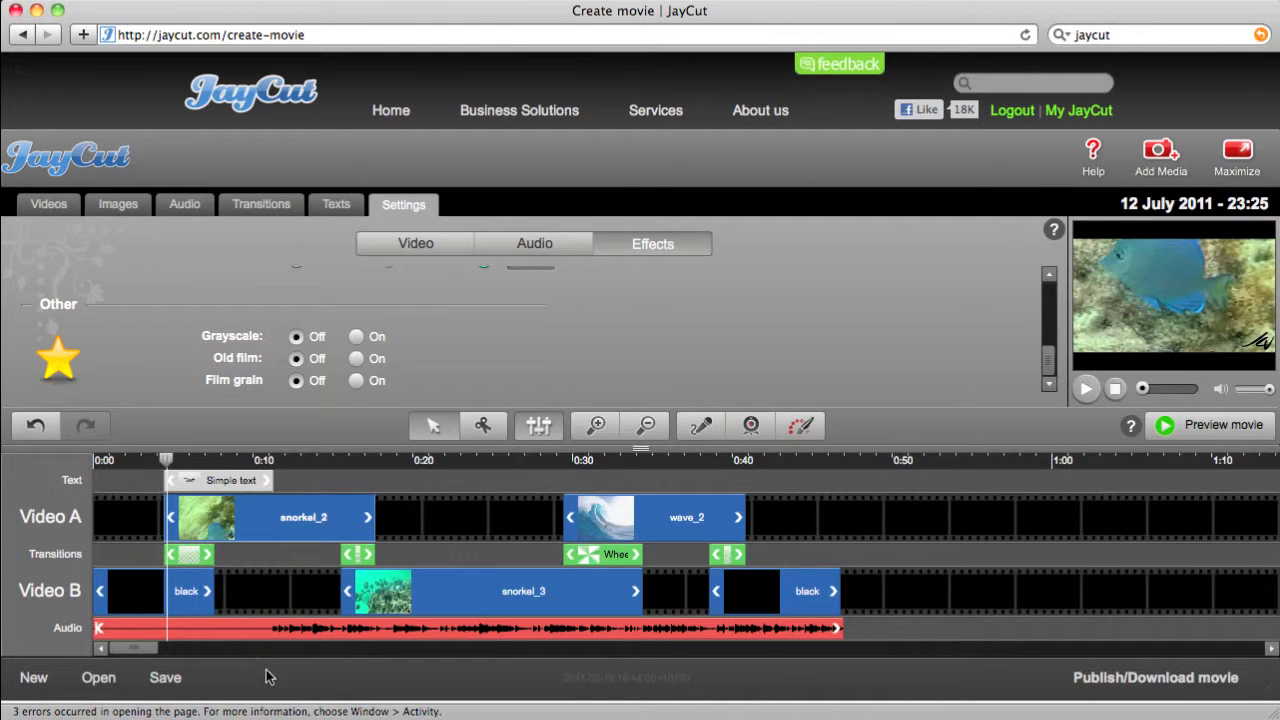
click(168, 680)
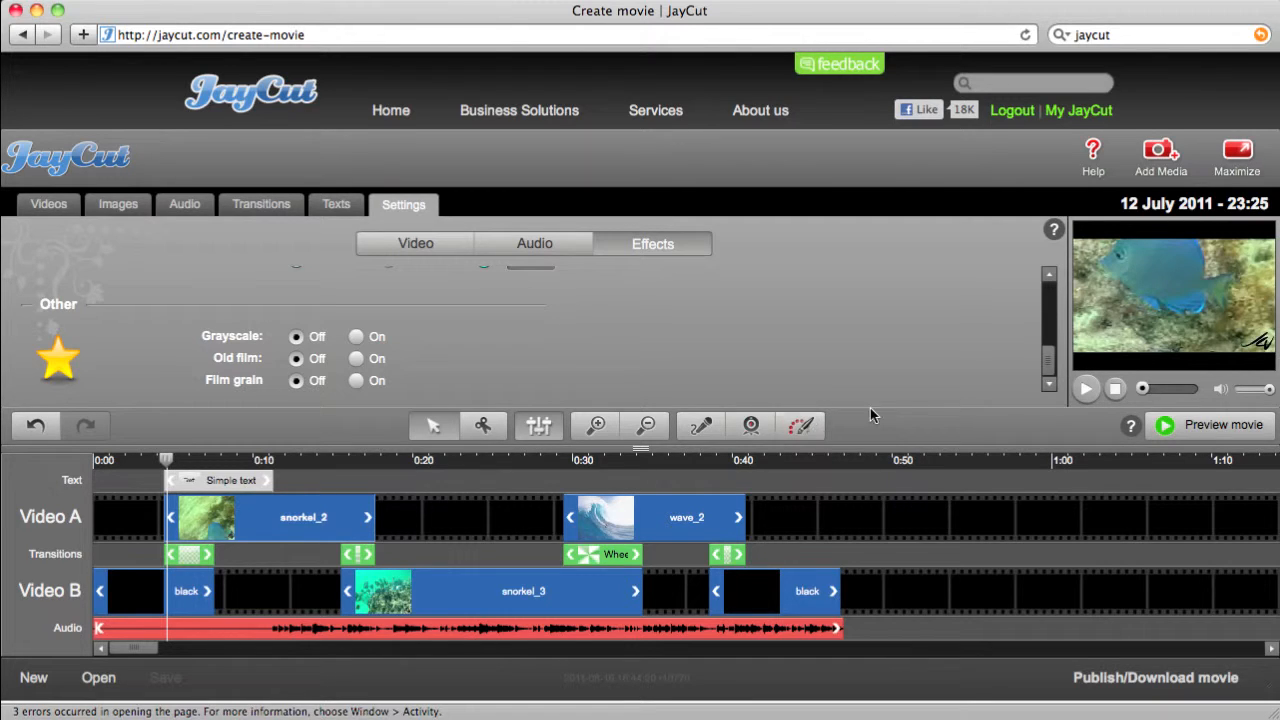
Draw a thin white freehand circle around the surfer in the wave_2 clip at about 0:34
click(803, 427)
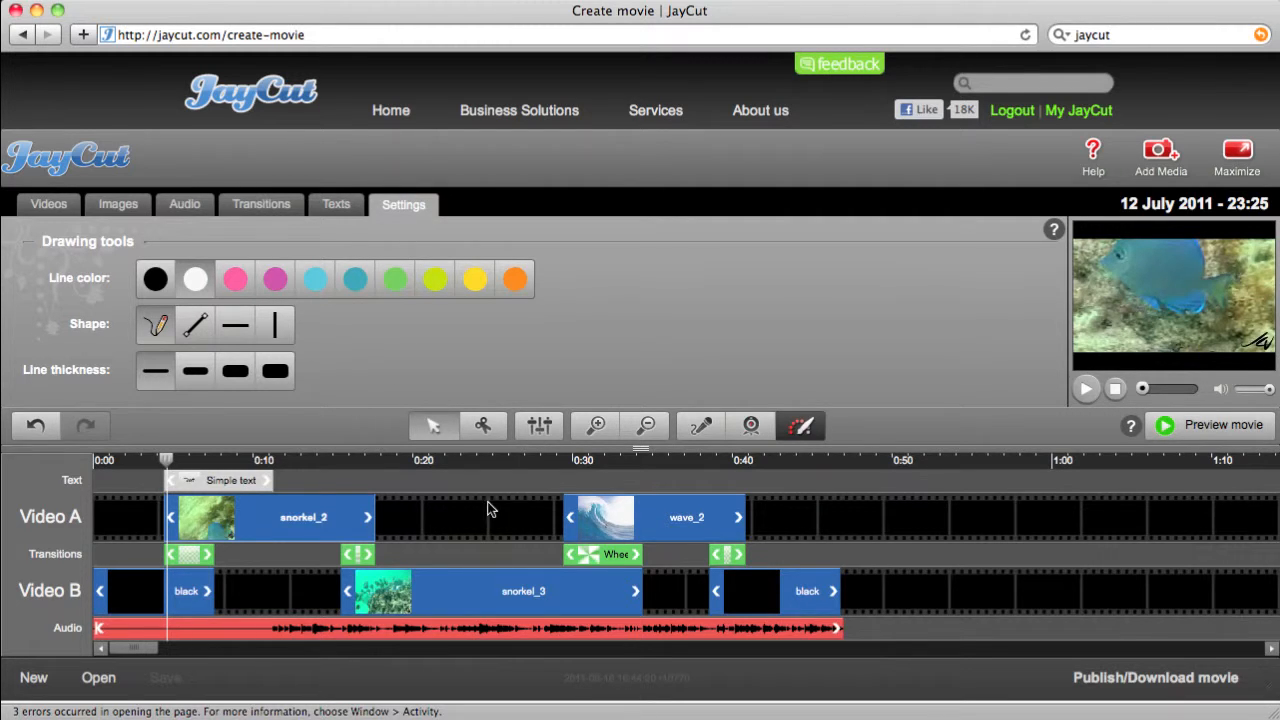
click(603, 459)
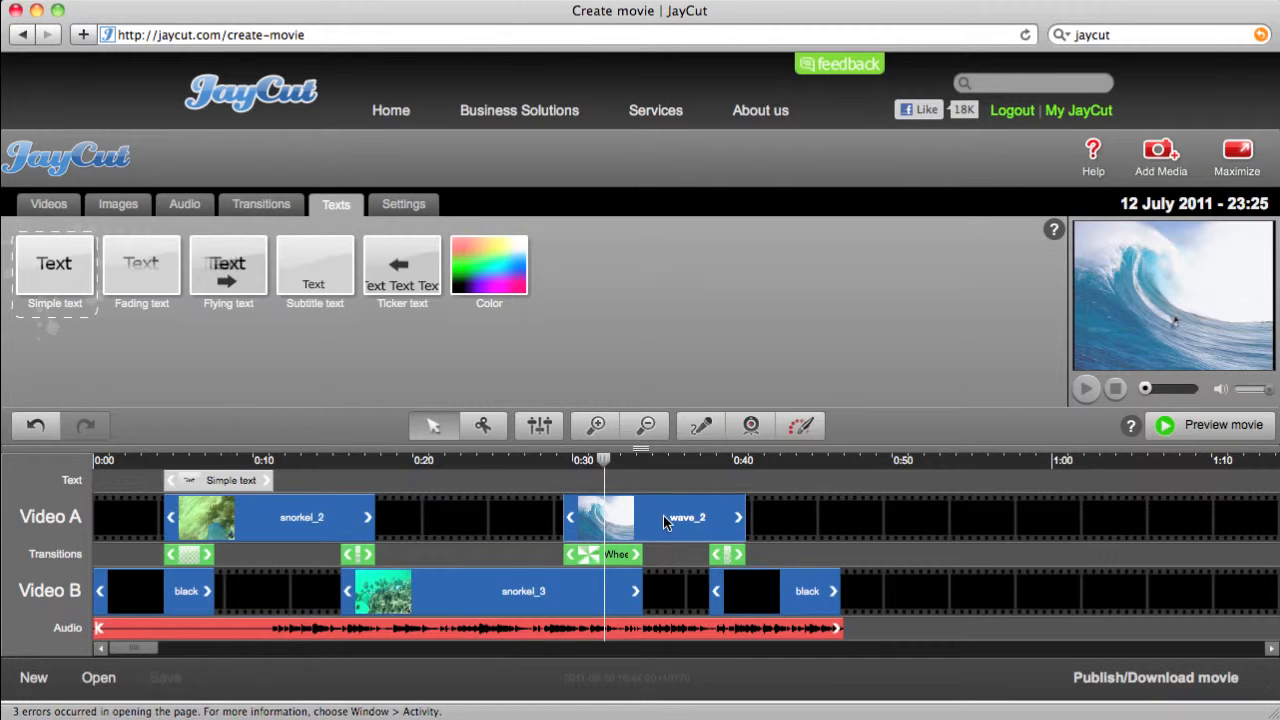
click(645, 459)
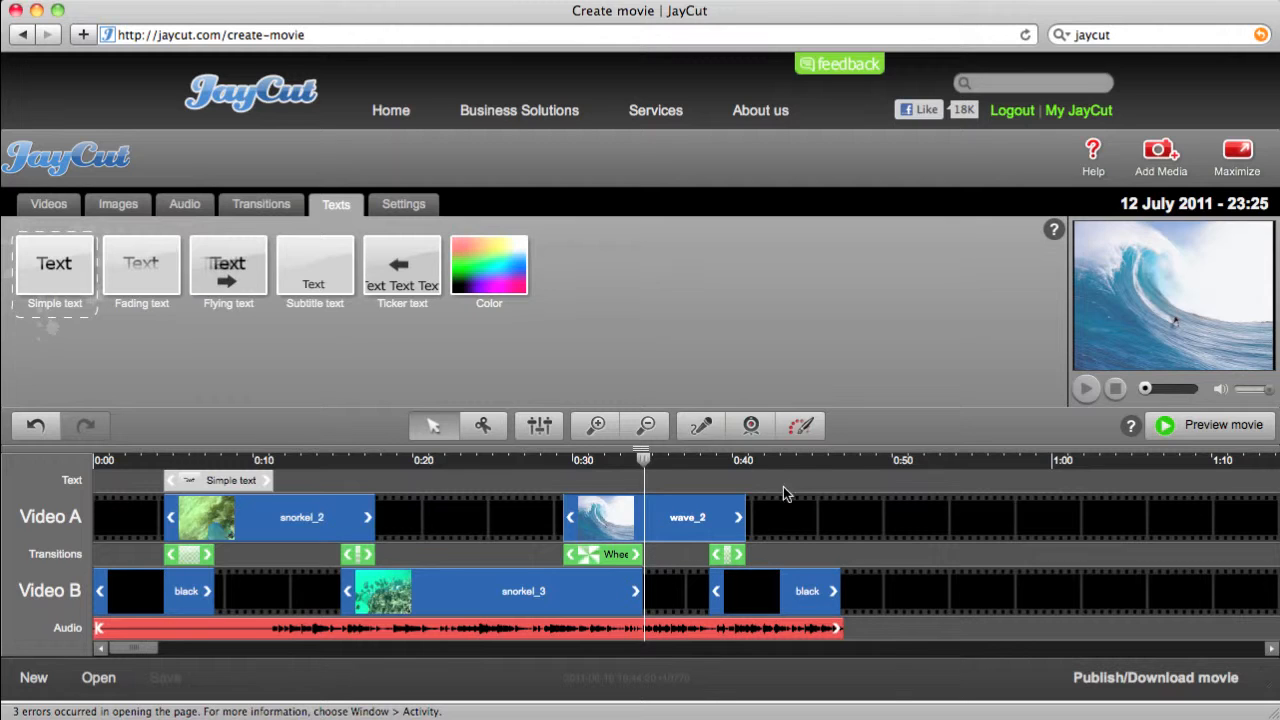
click(801, 426)
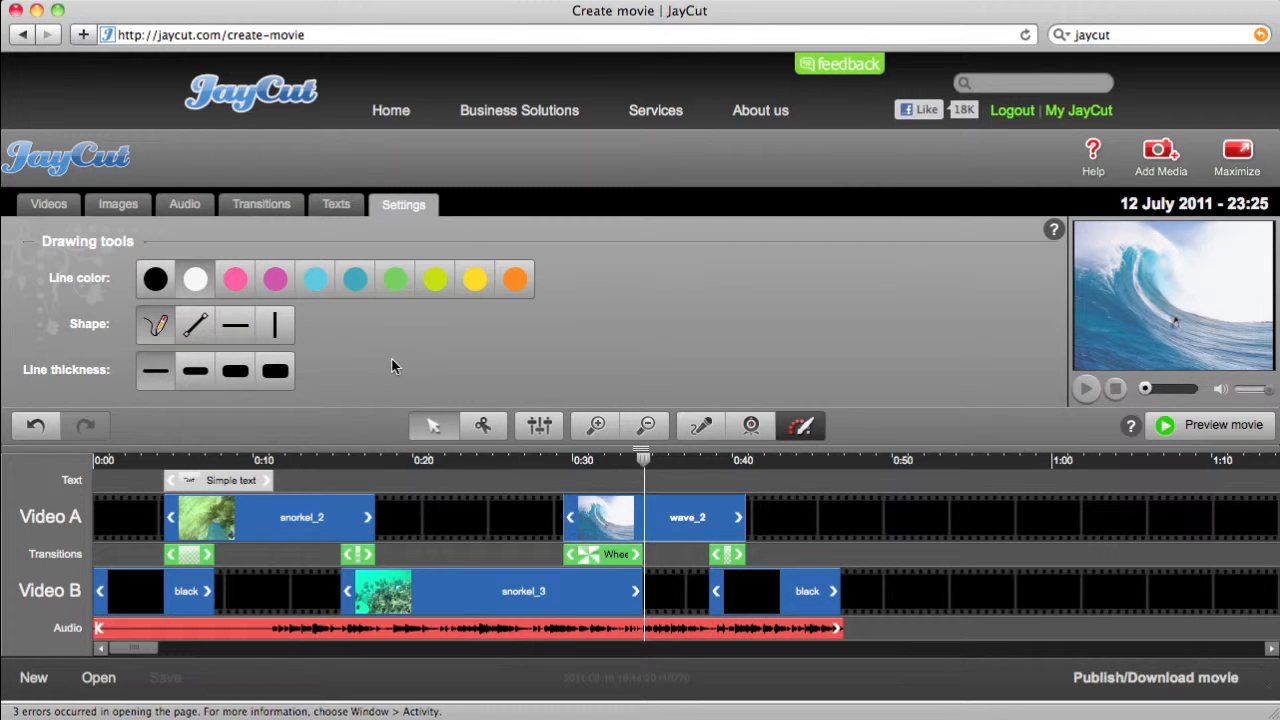
mouse_move(1129, 320)
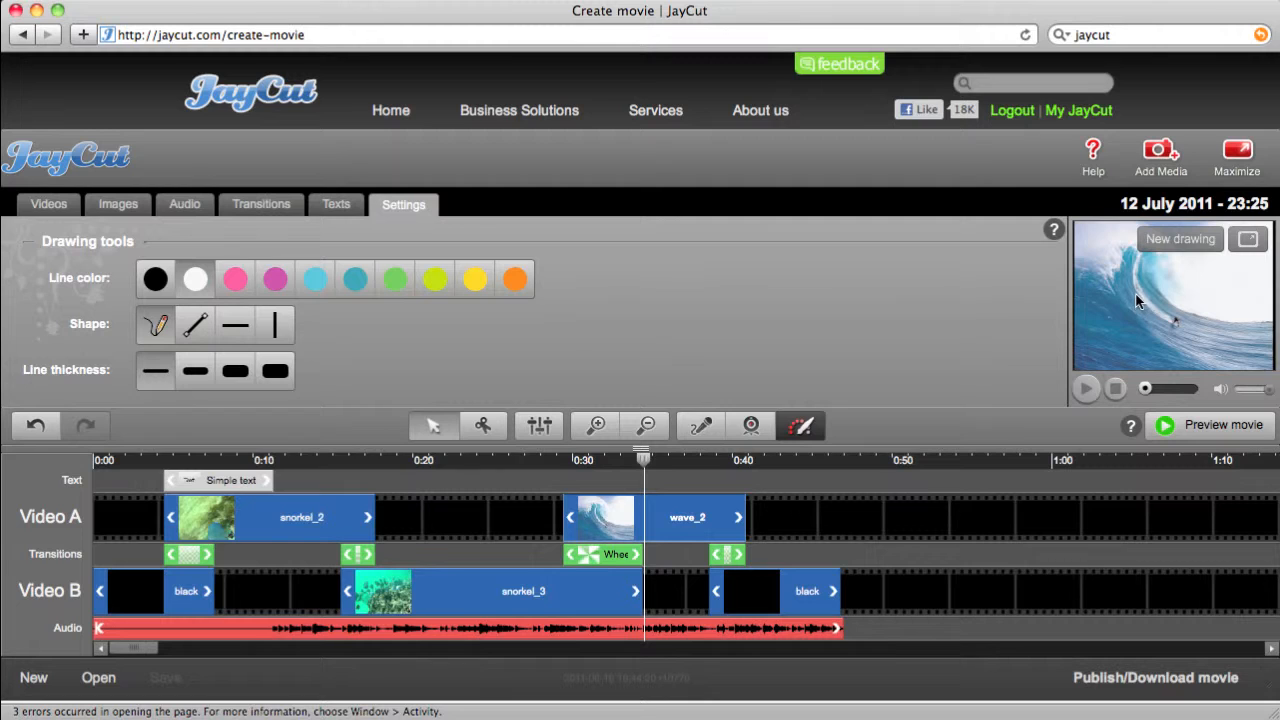
drag(1138, 301, 1184, 274)
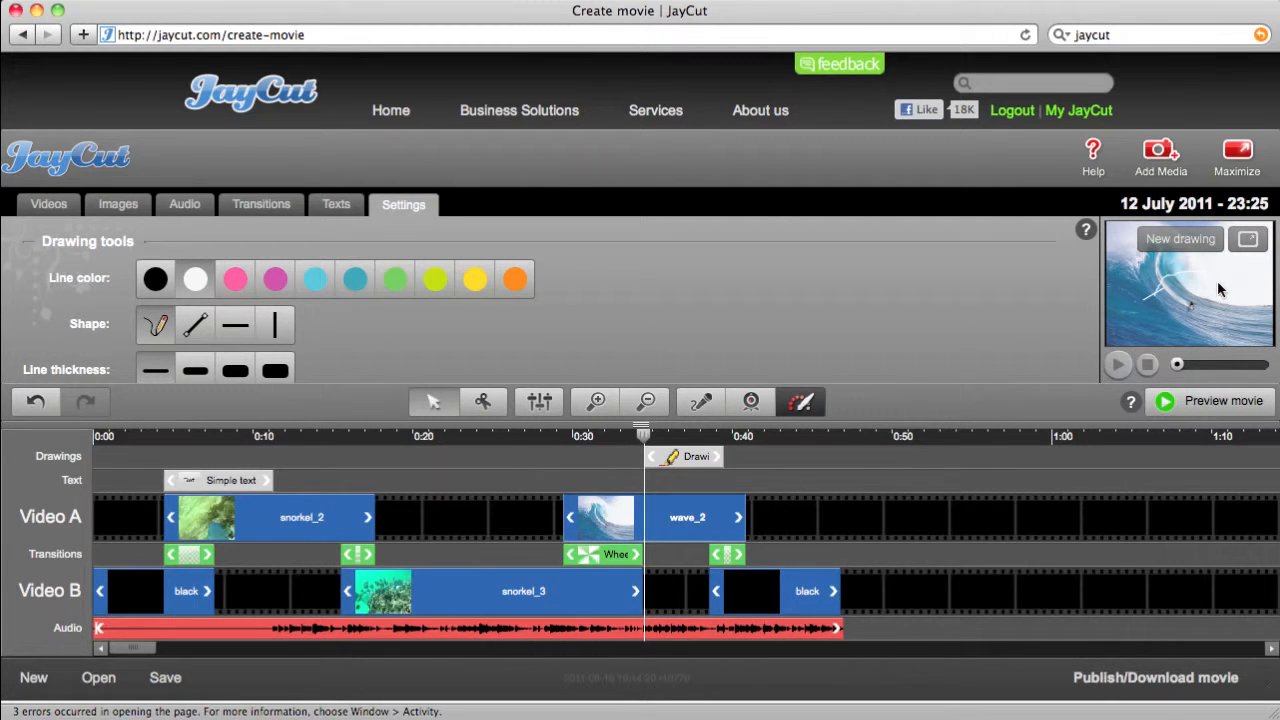
mouse_move(1207, 320)
mouse_down()
mouse_move(1185, 332)
mouse_move(1163, 322)
mouse_move(1153, 295)
mouse_move(1178, 282)
mouse_up()
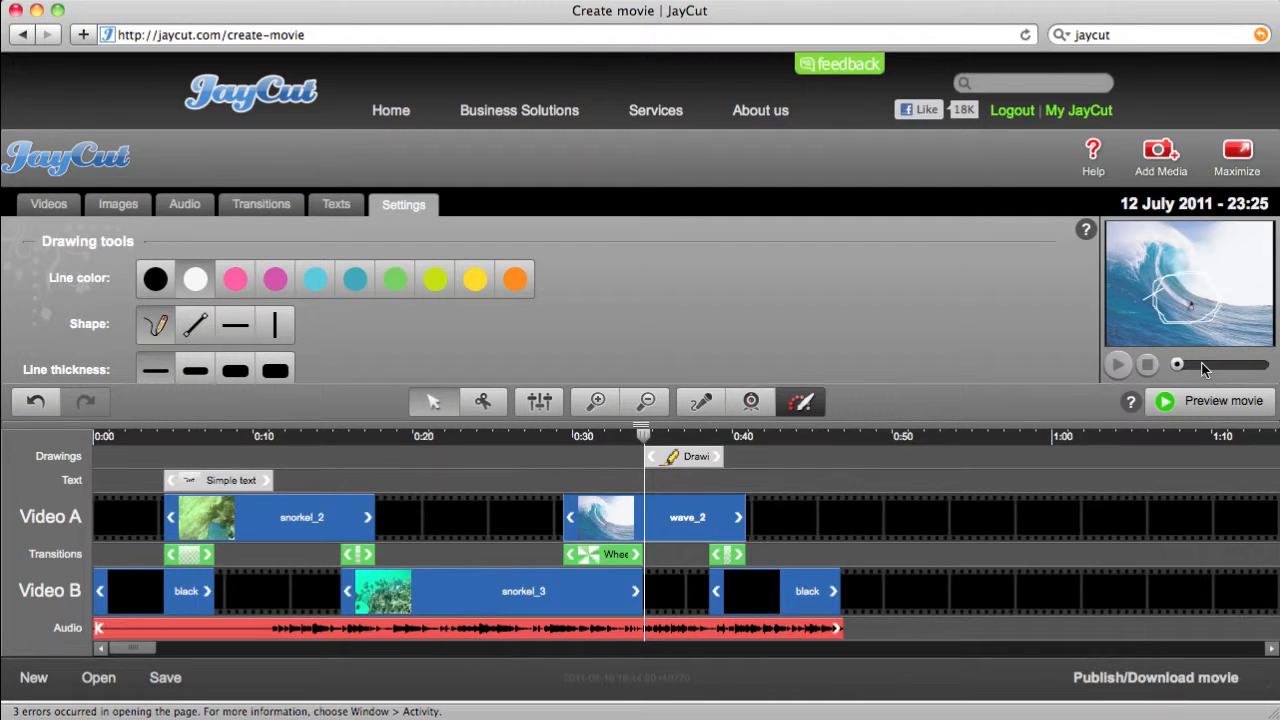
mouse_move(1212, 300)
Trim the end of the drawing clip to about 0:38 and check the drawing over the wave image
mouse_move(715, 456)
mouse_down()
mouse_move(762, 457)
mouse_move(693, 460)
mouse_move(708, 458)
mouse_up()
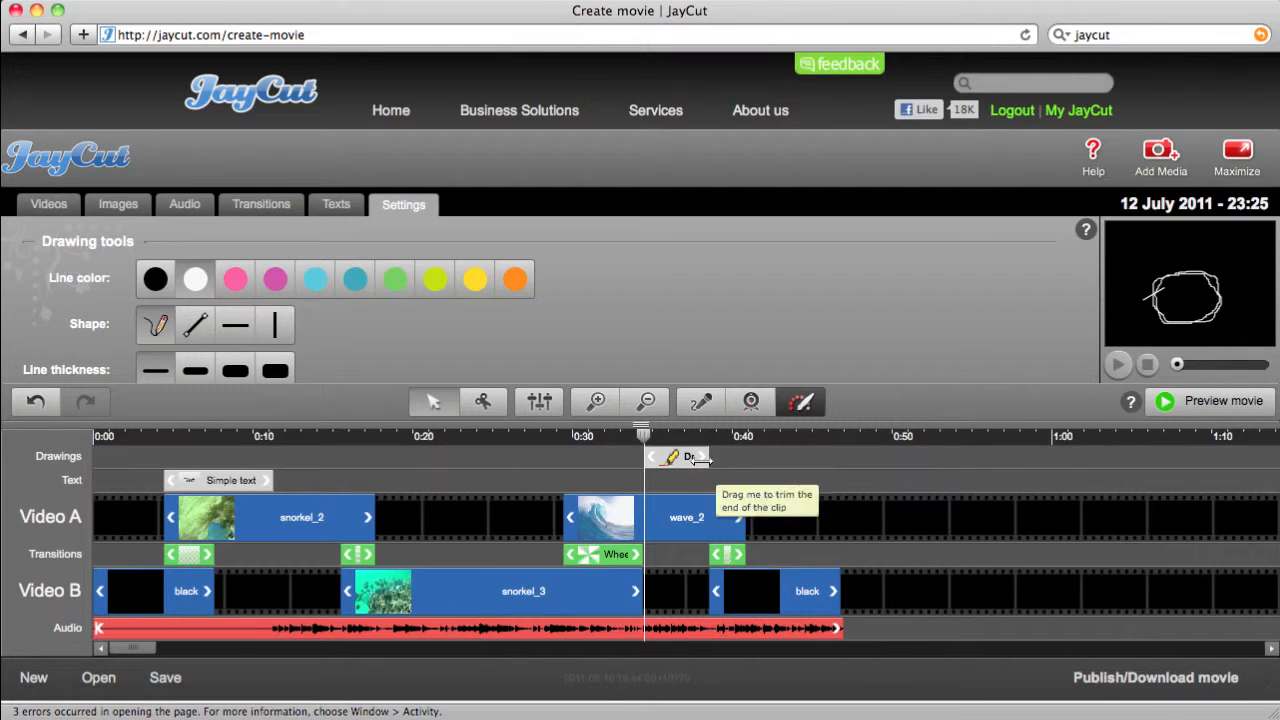
drag(627, 441, 668, 441)
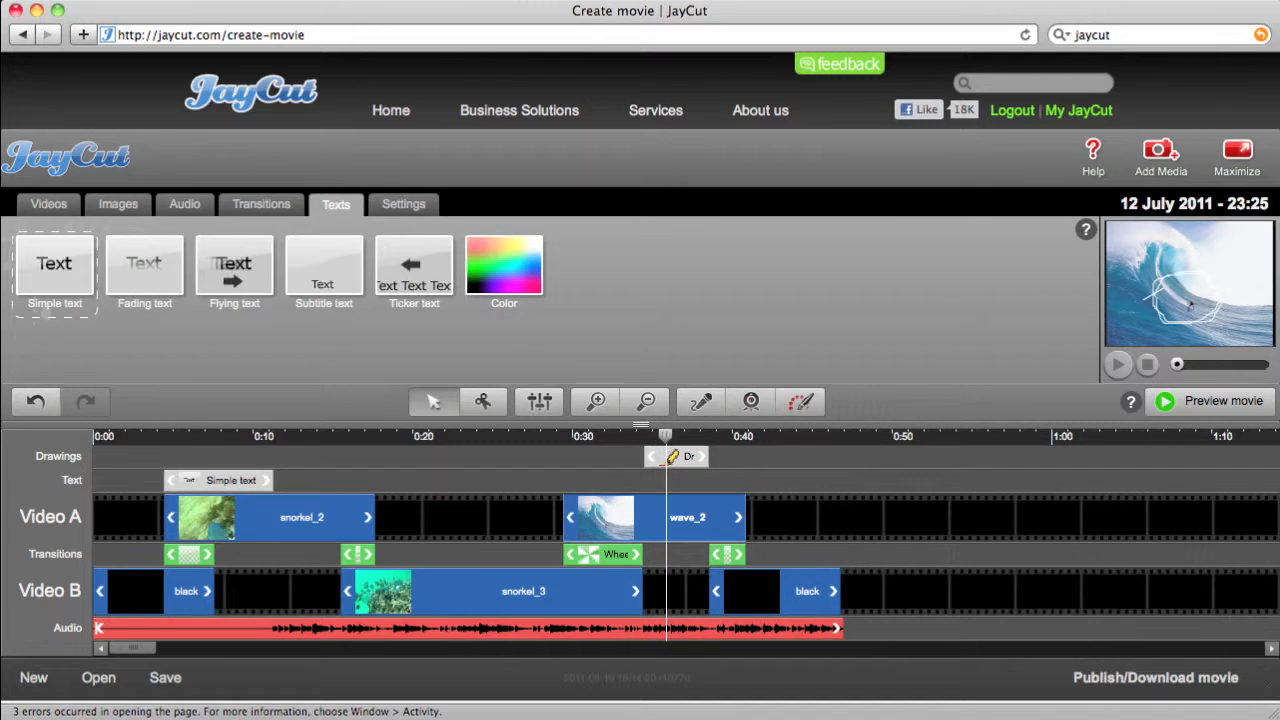
mouse_move(1168, 314)
Scrub through the movie from the start to about 0:39, checking the text, clips, transitions and drawing
drag(157, 438, 95, 441)
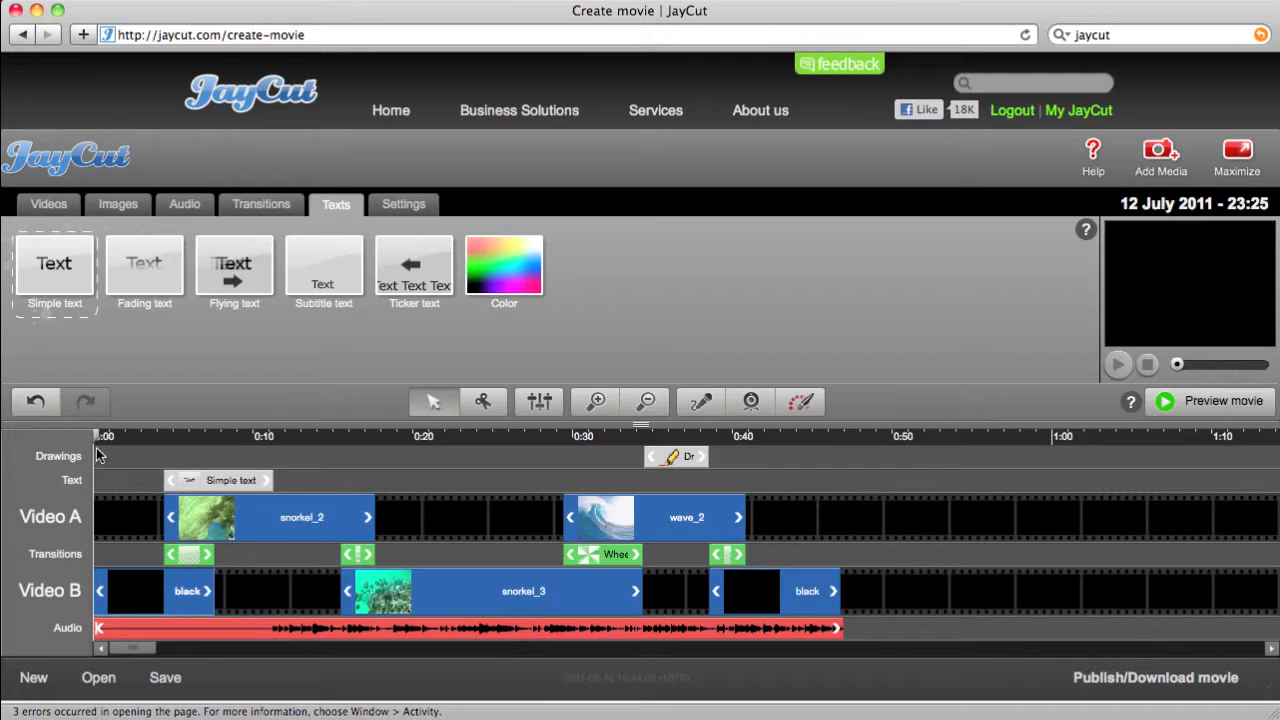
drag(98, 438, 165, 470)
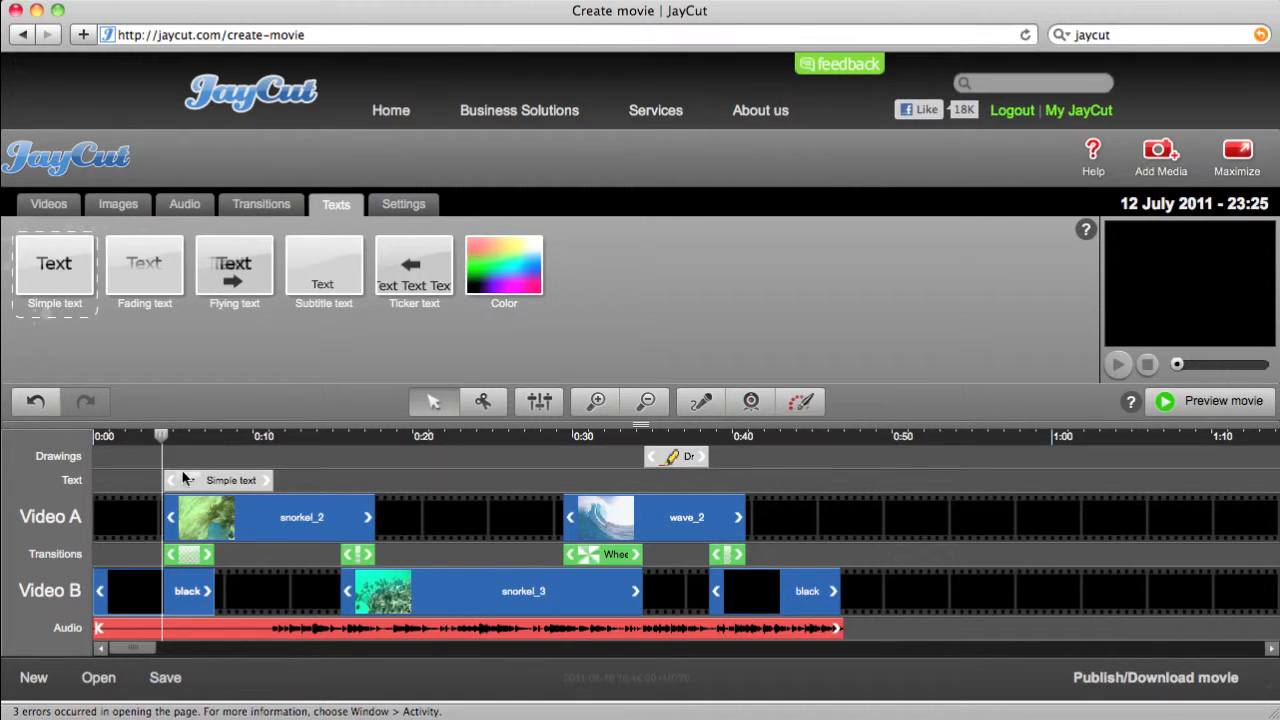
drag(161, 436, 188, 441)
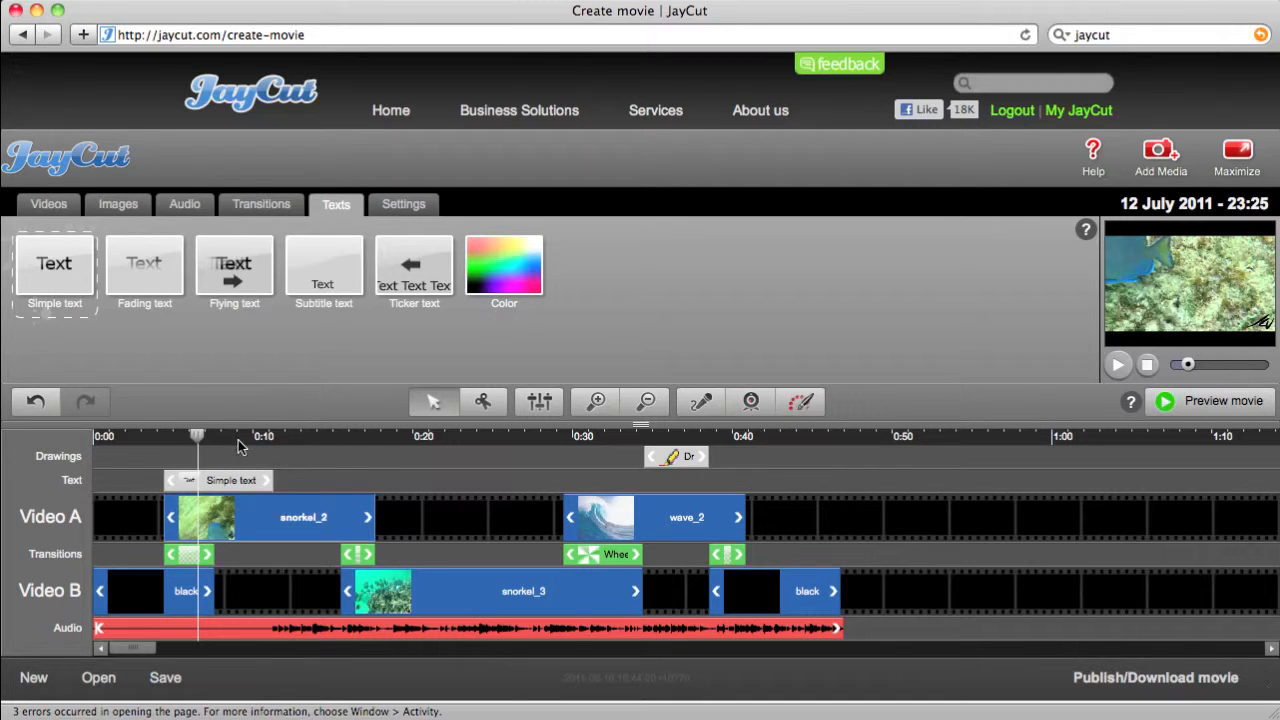
drag(222, 437, 345, 444)
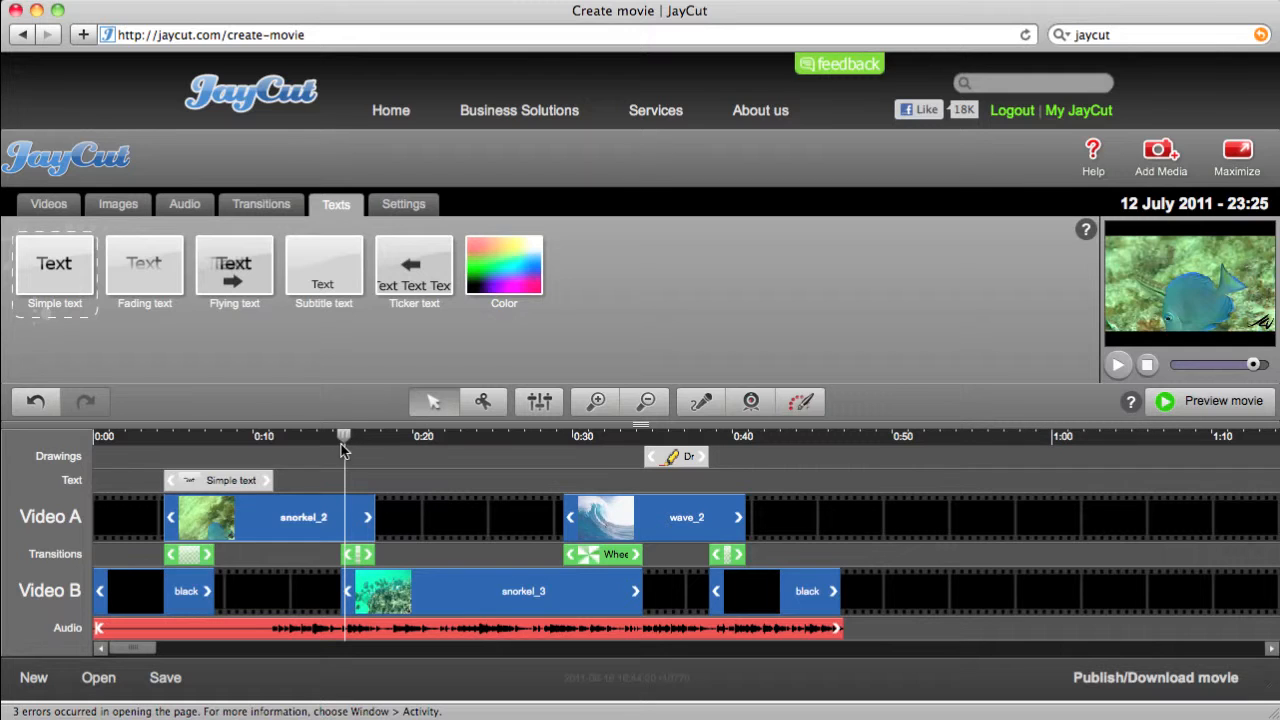
drag(344, 437, 567, 455)
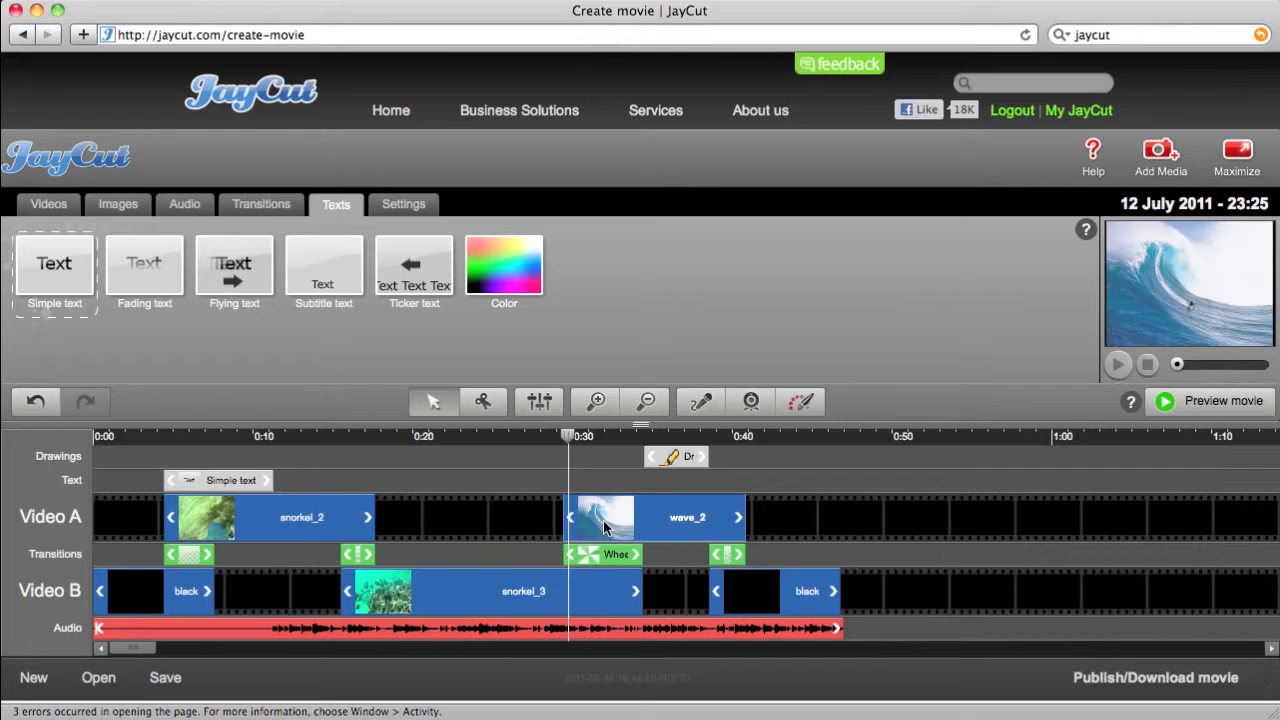
drag(571, 436, 638, 449)
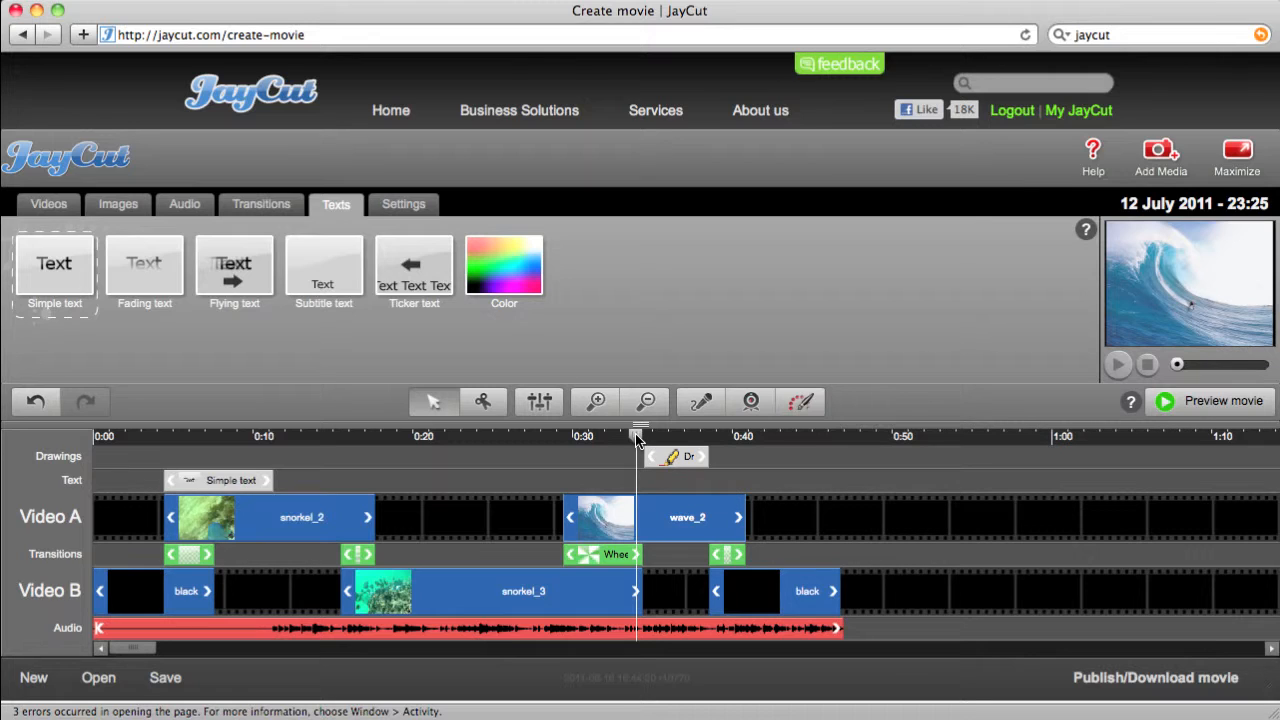
drag(637, 440, 666, 444)
mouse_move(1176, 292)
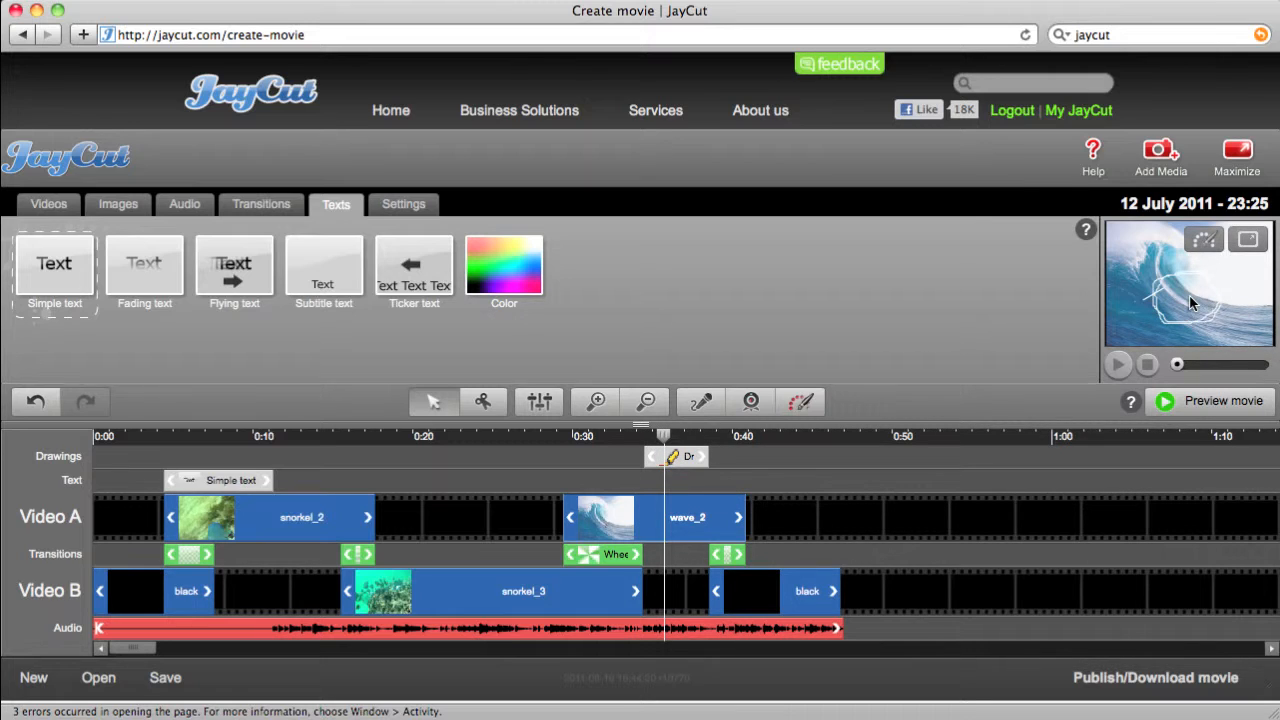
drag(665, 443, 714, 443)
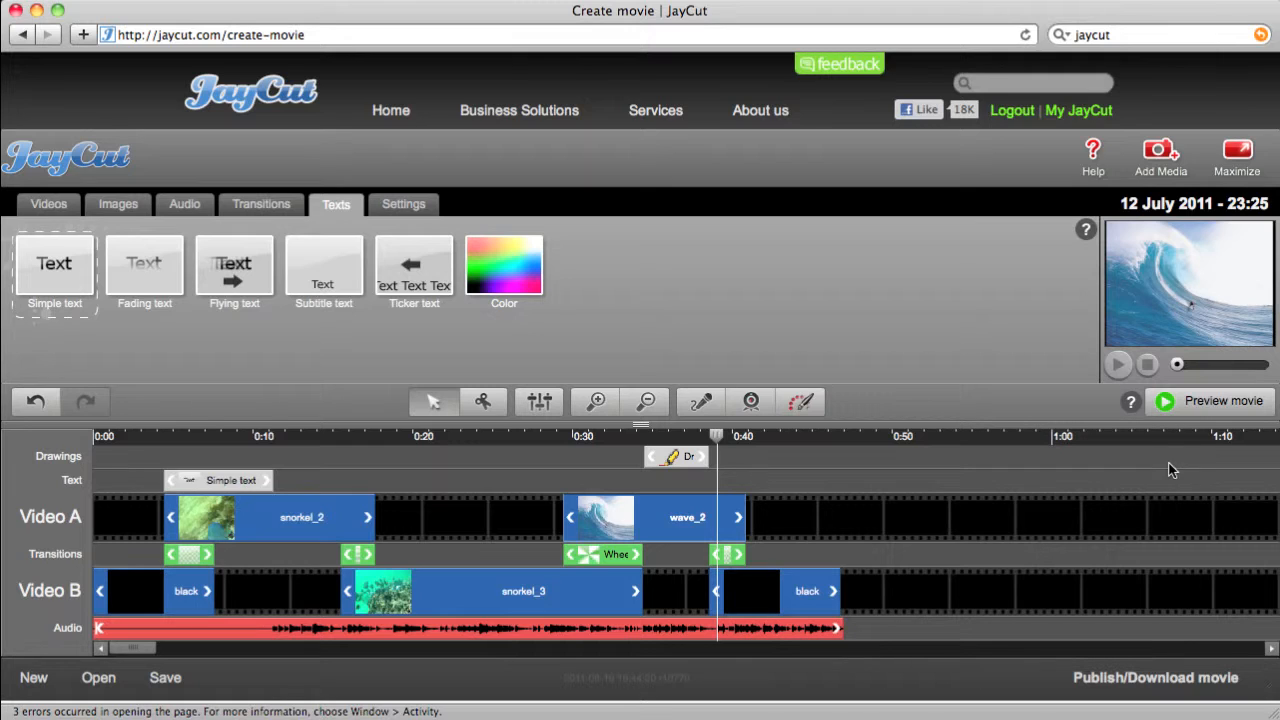
mouse_move(1177, 240)
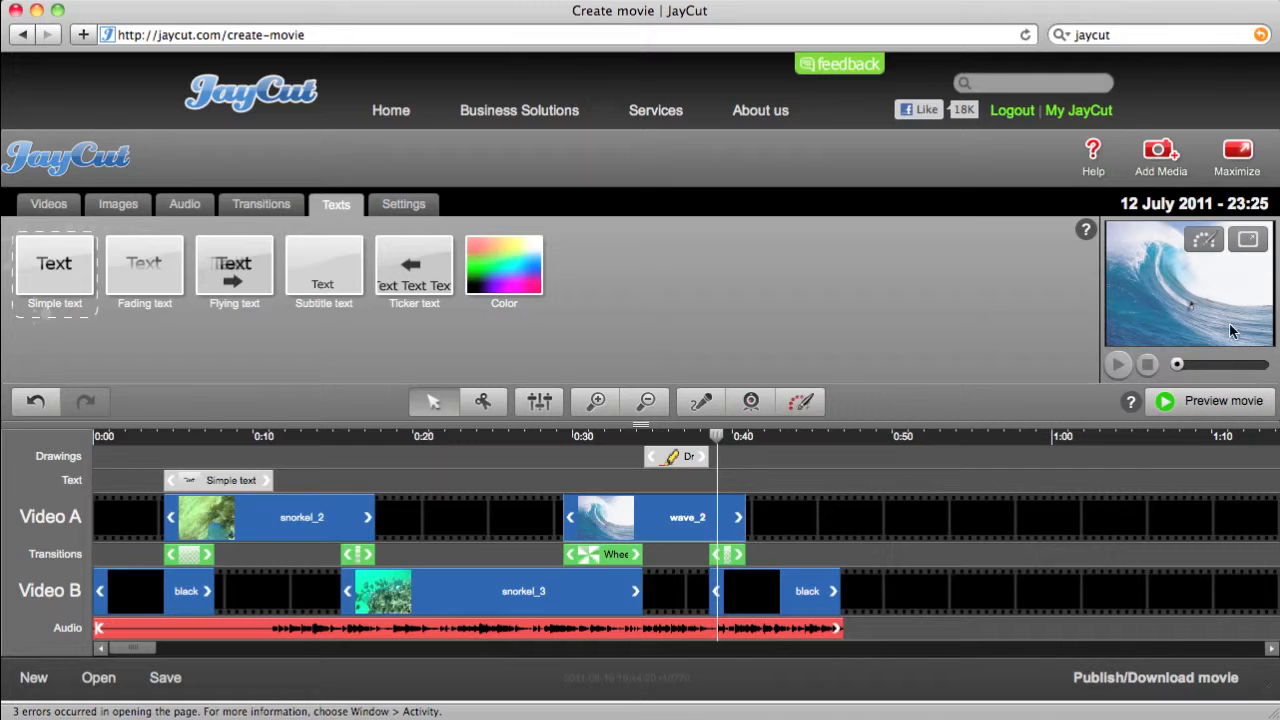
Preview the whole movie from the beginning with the sound volume raised
click(1167, 403)
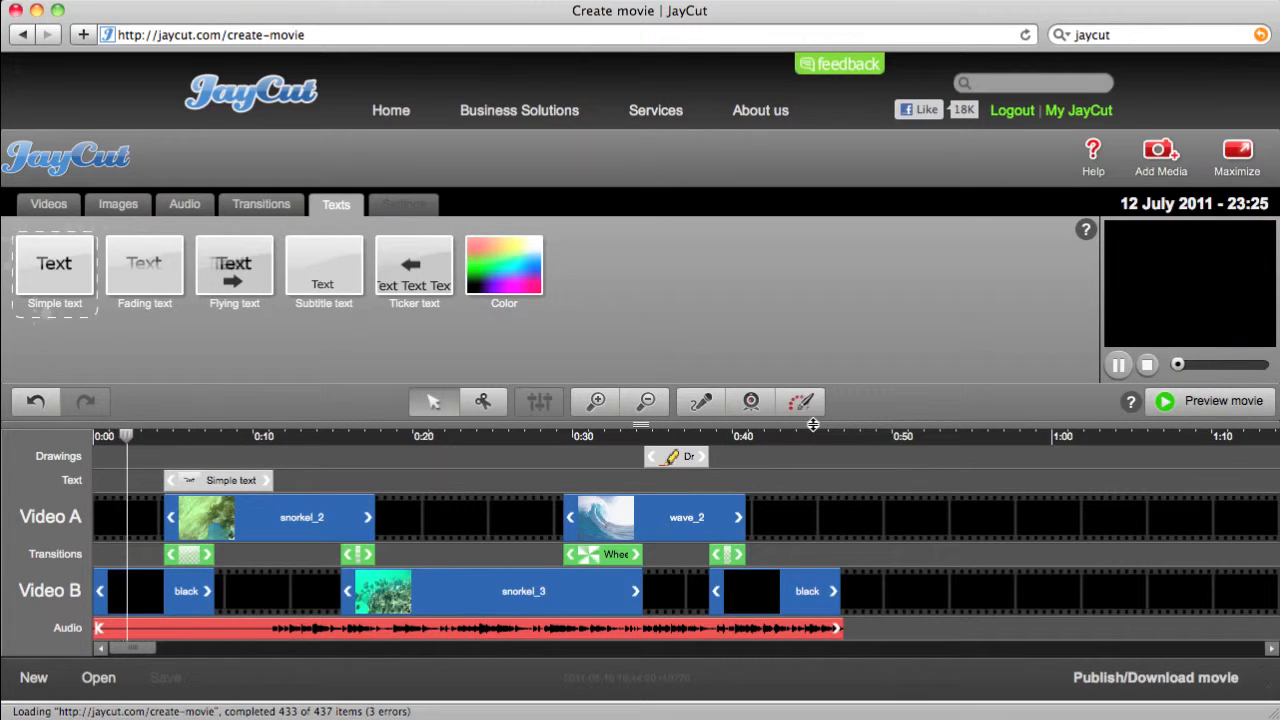
key(XF86AudioRaiseVolume)
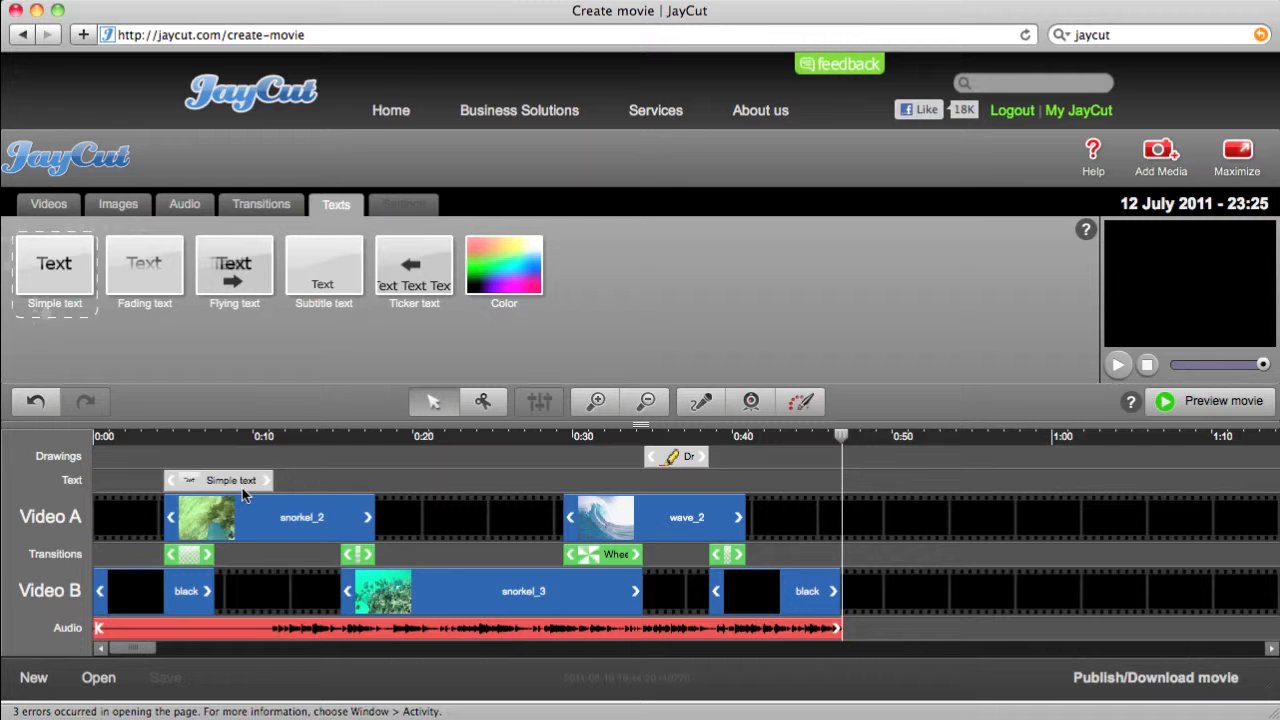
Examine the audio track's volume and fade settings and the snorkel_2 clip's audio, speed and effect settings
click(290, 538)
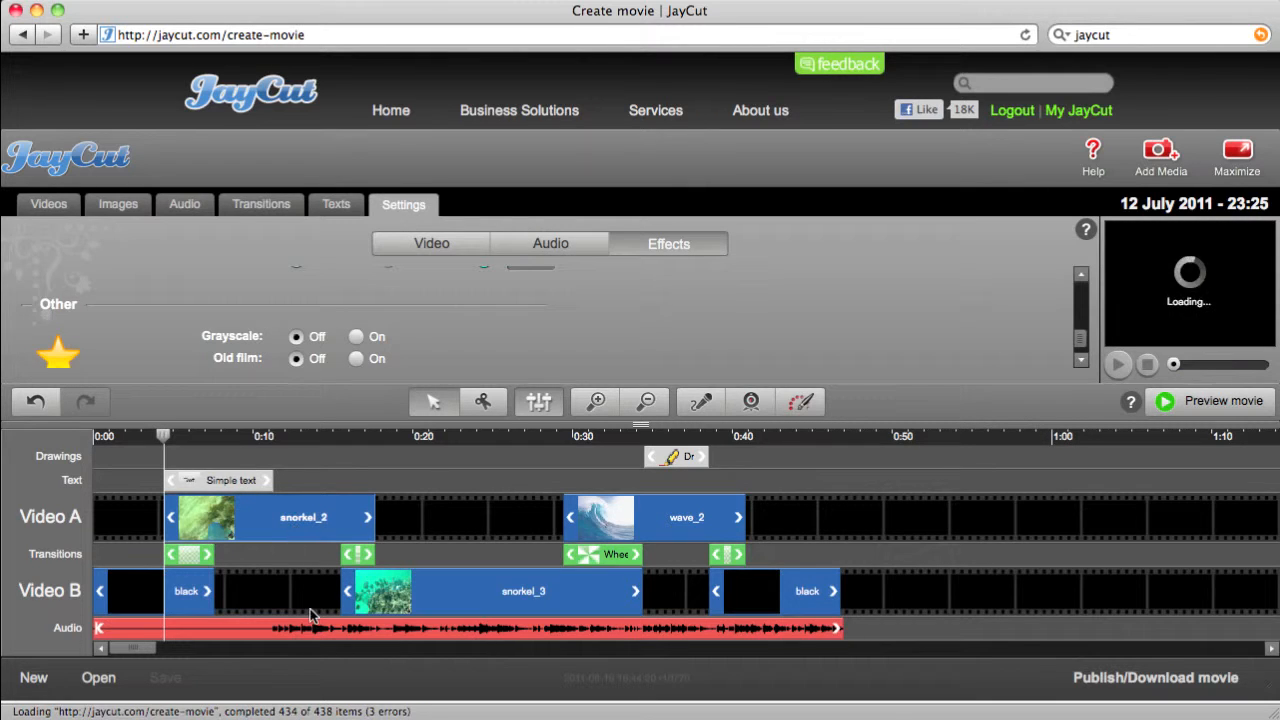
click(219, 627)
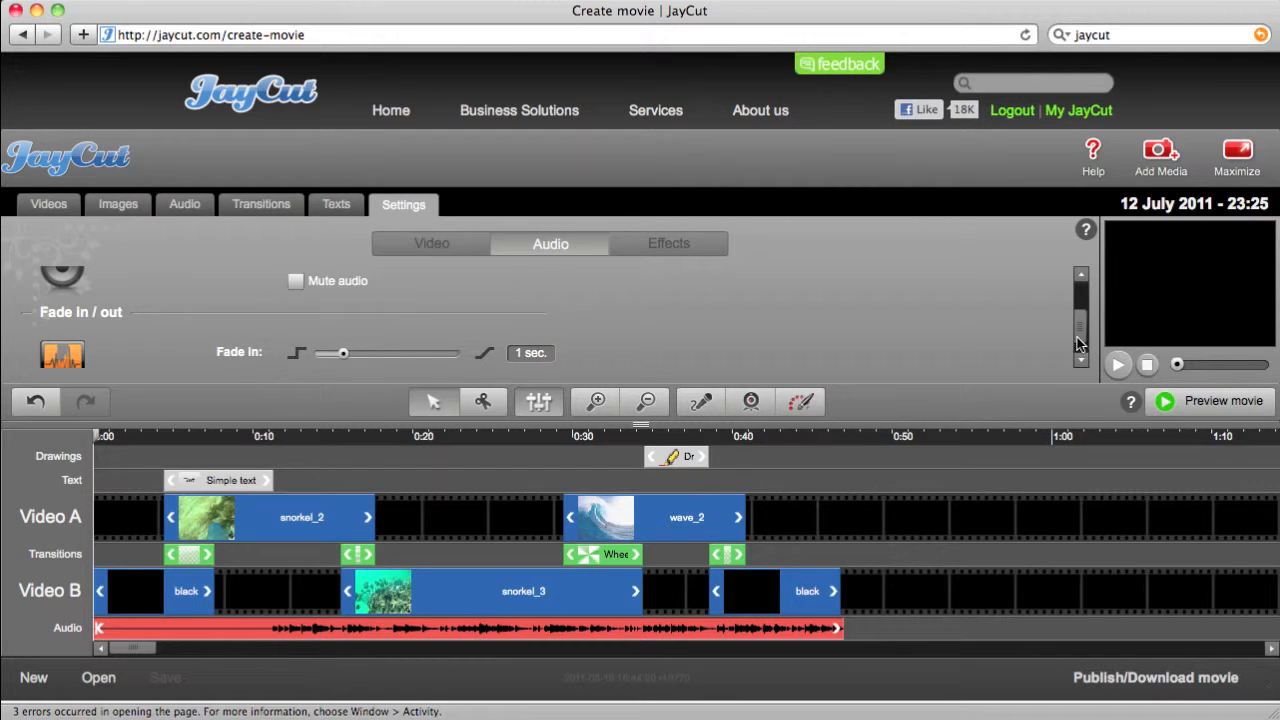
mouse_move(1078, 343)
mouse_down()
mouse_move(1086, 318)
mouse_move(1094, 367)
mouse_move(1094, 330)
mouse_up()
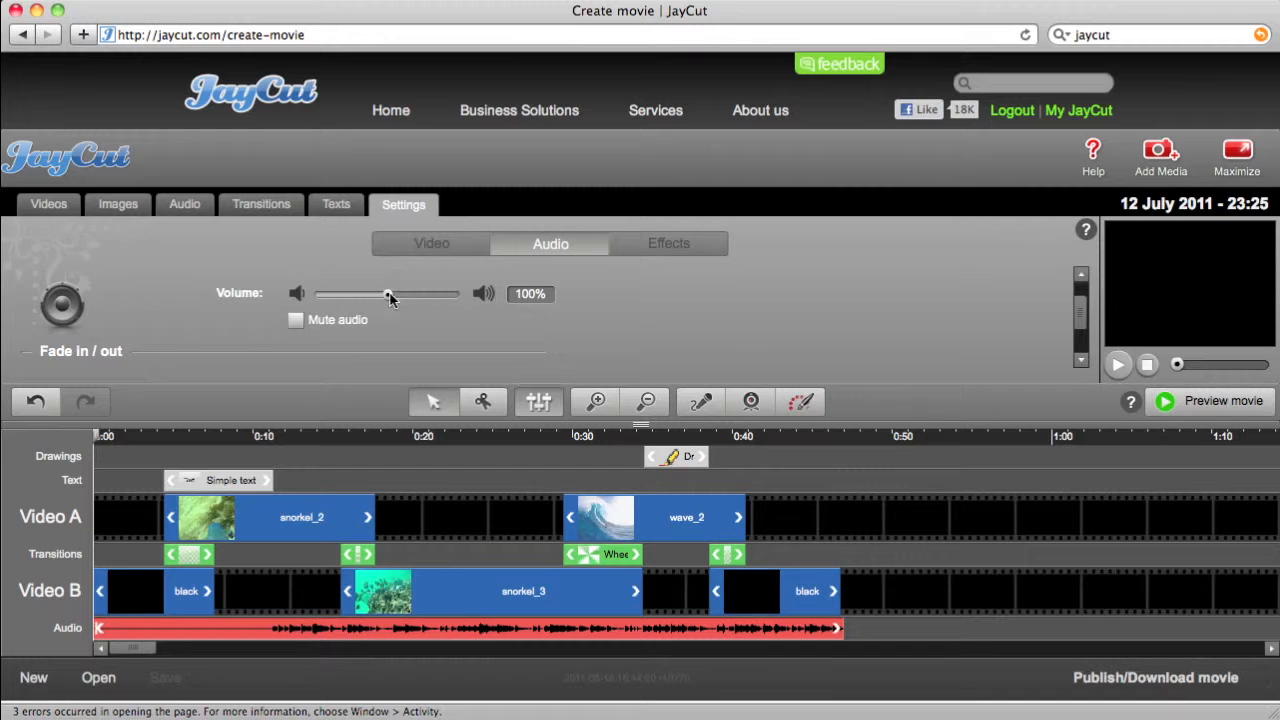
click(293, 522)
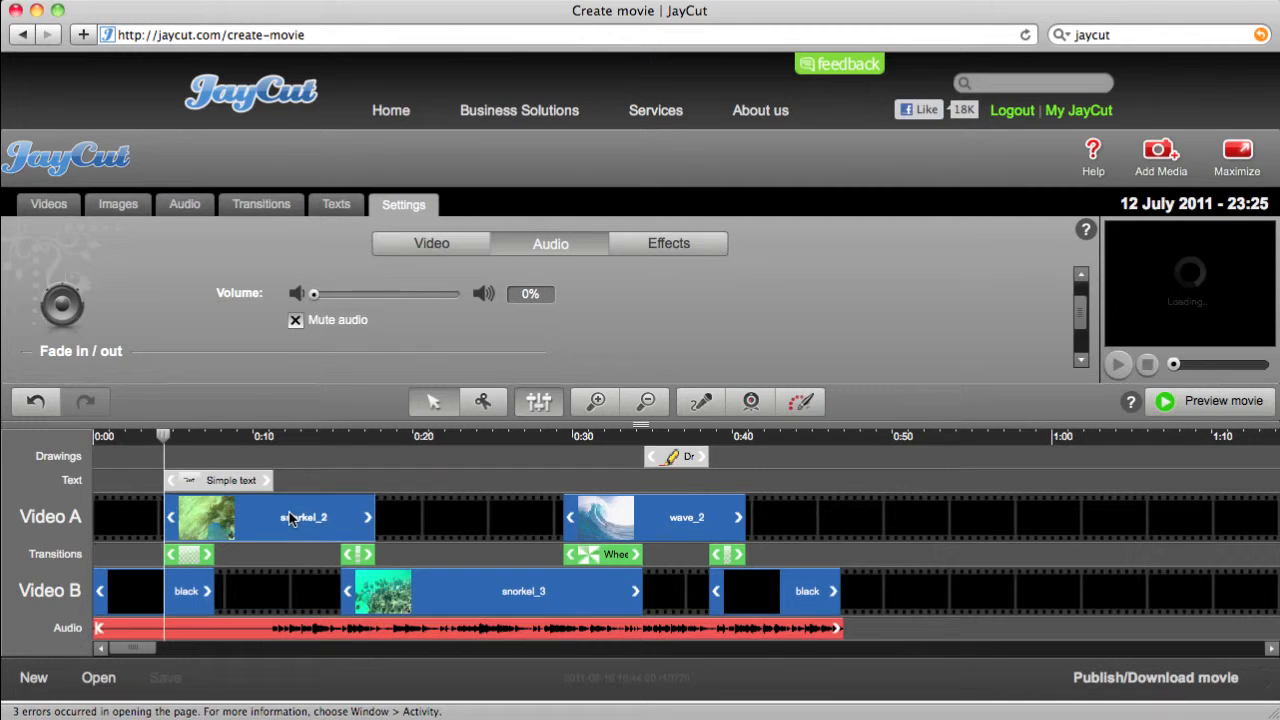
click(455, 243)
scroll(1080, 322, down, 1)
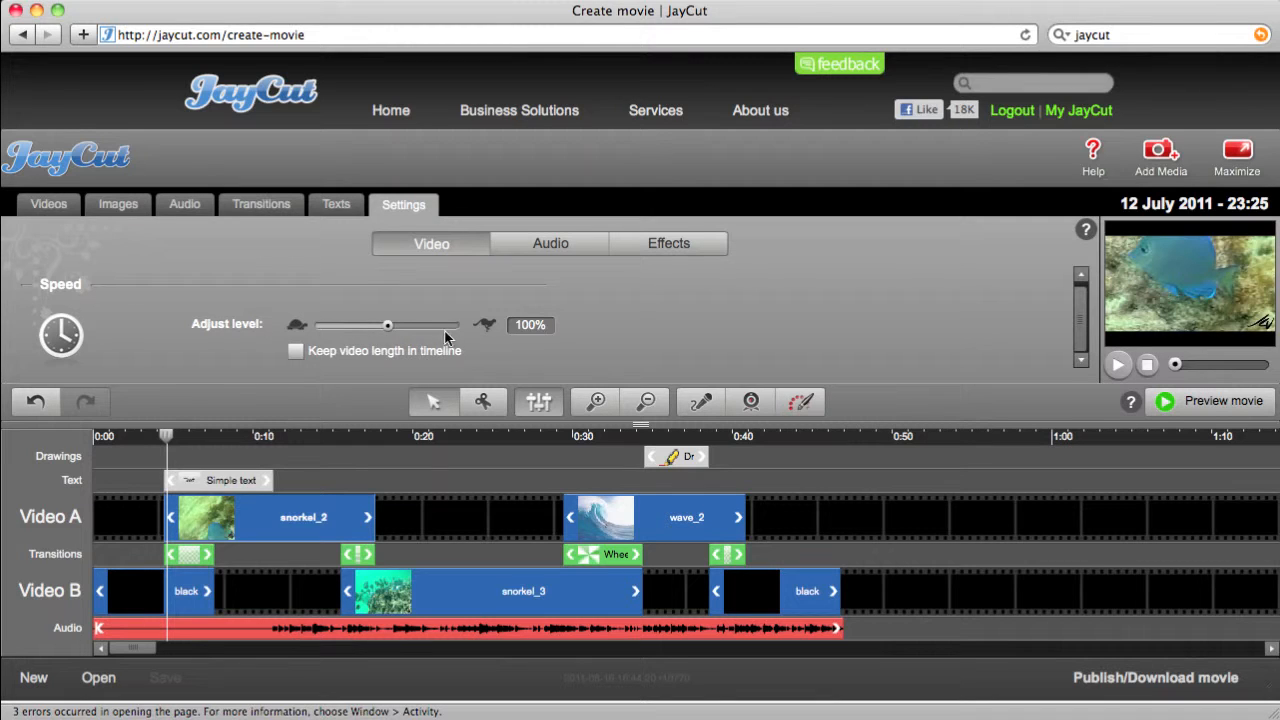
click(680, 243)
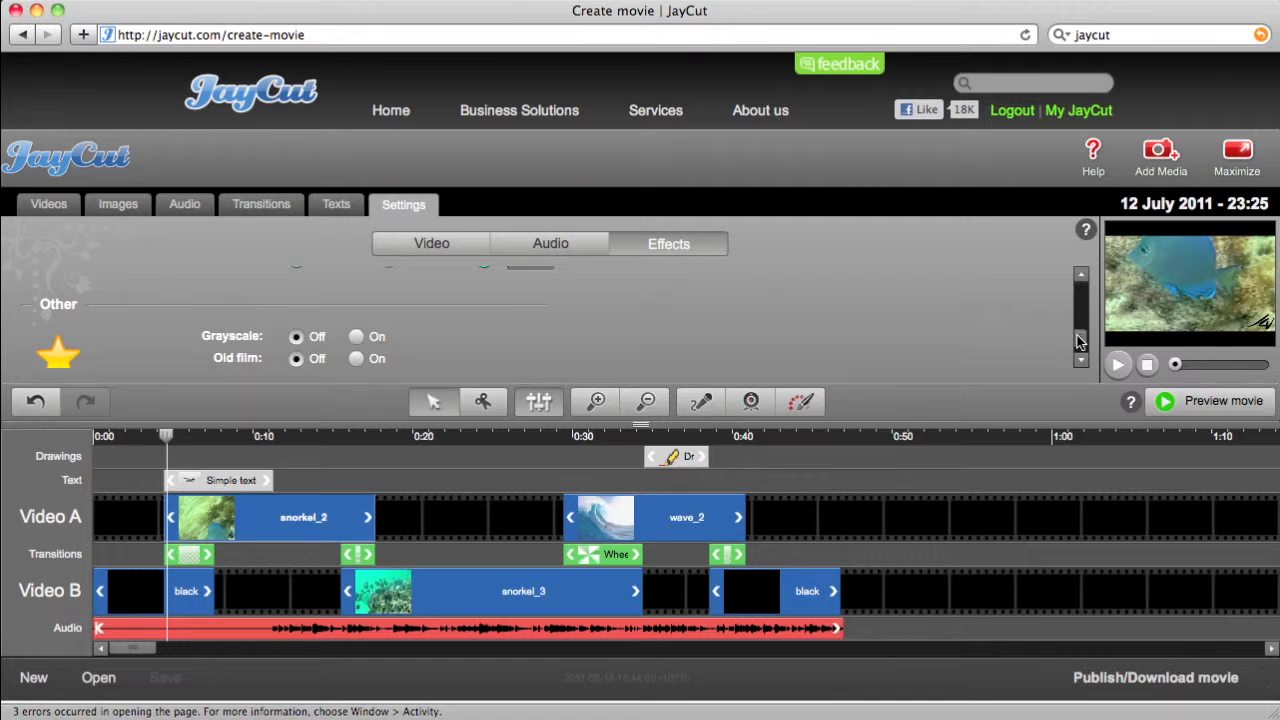
drag(1080, 341, 28, 248)
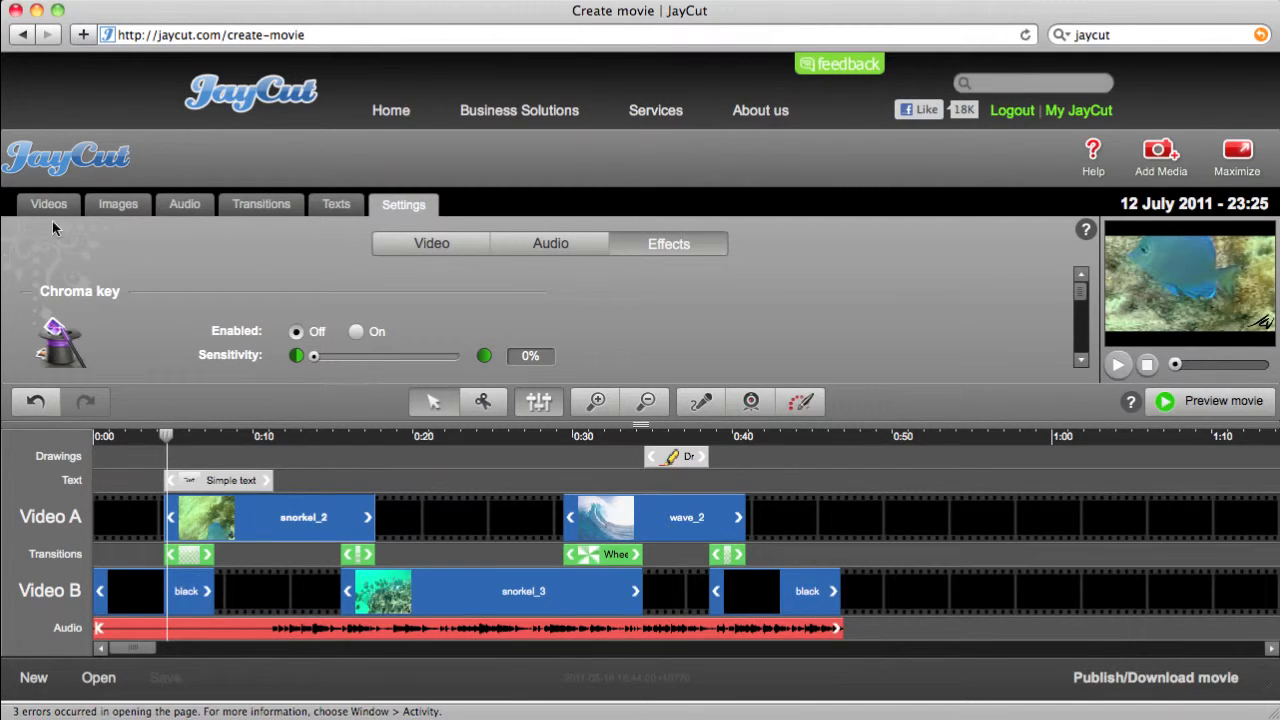
Look through the available videos, images and audio files in the media library
click(52, 212)
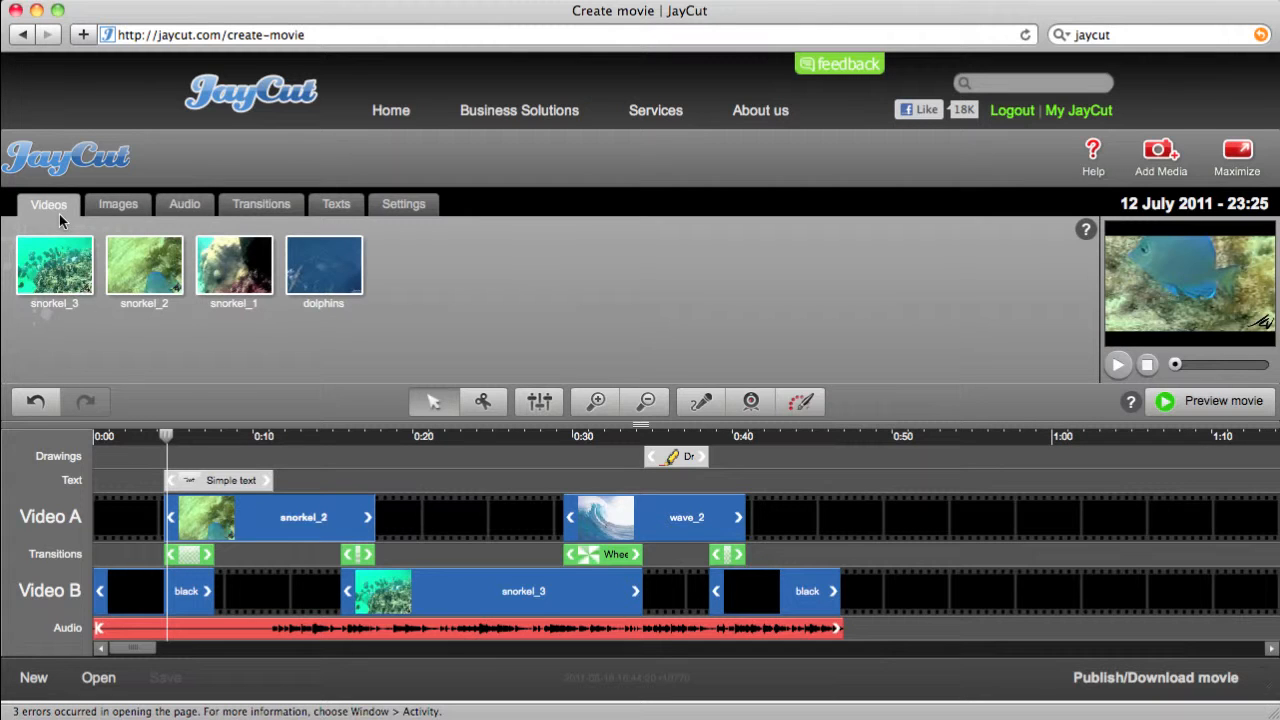
click(118, 205)
click(184, 205)
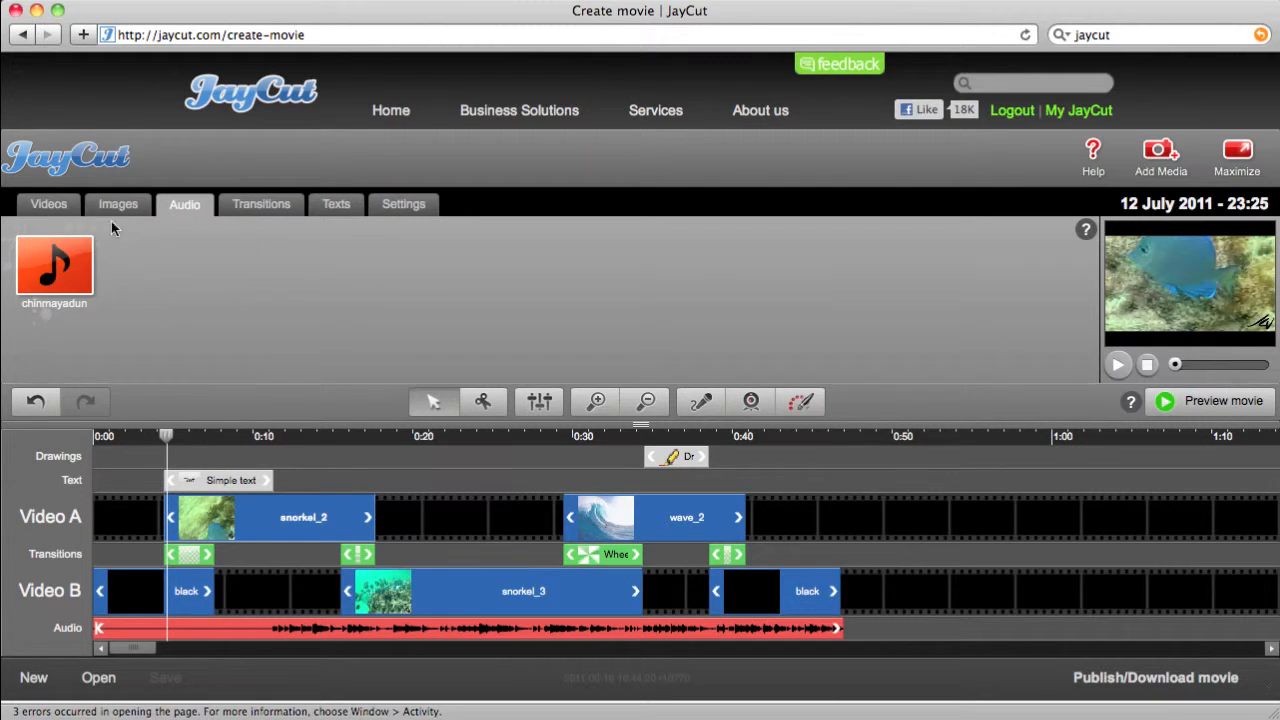
Show the video clips in the media library and return the playhead to the start of the timeline
click(54, 210)
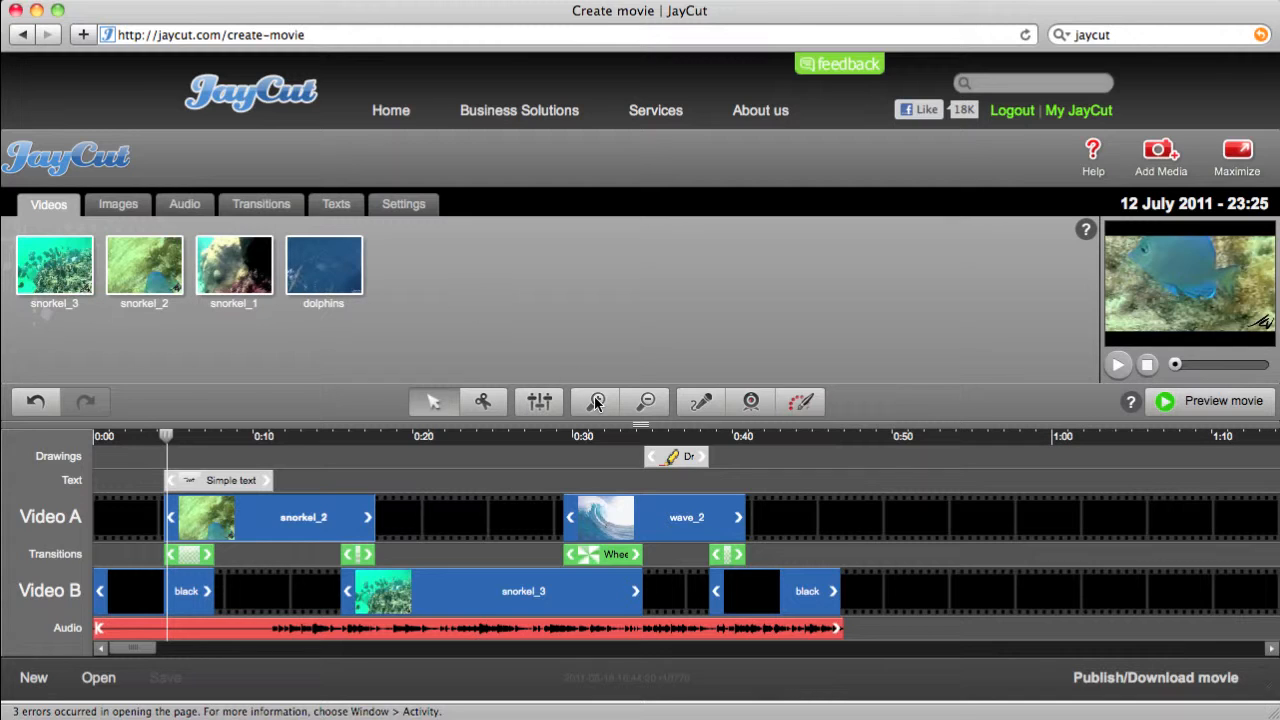
drag(257, 437, 94, 438)
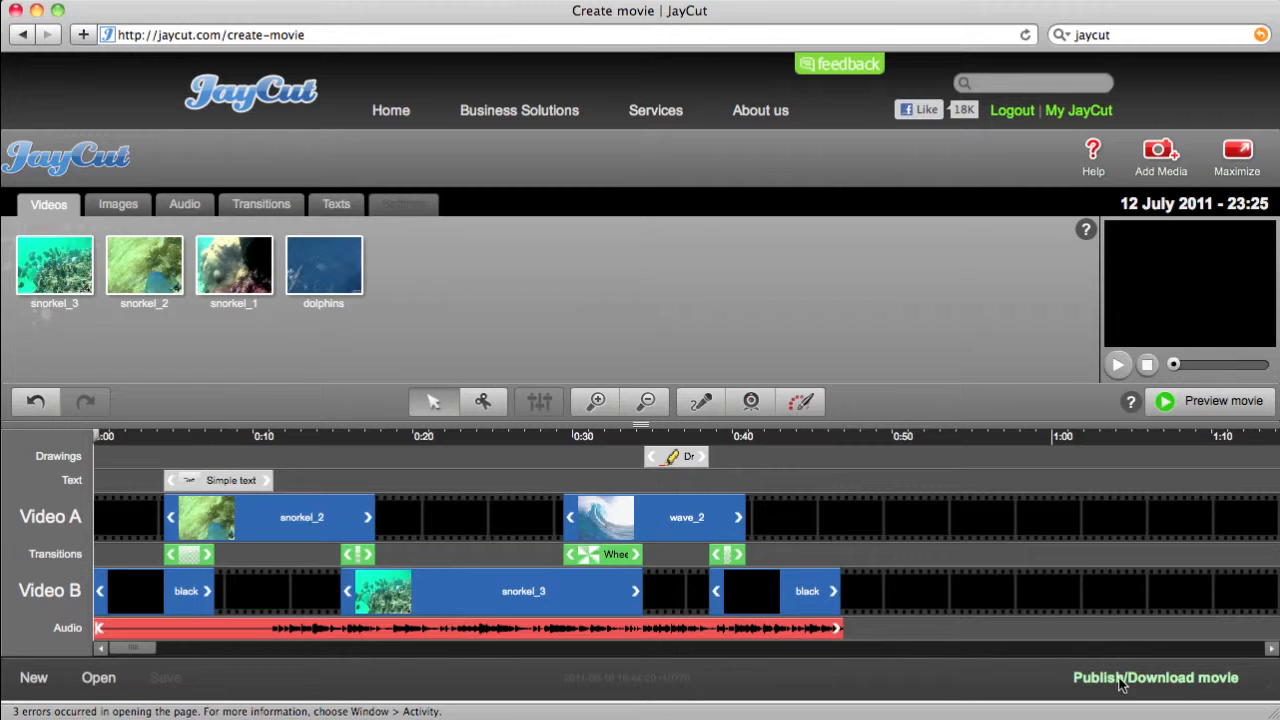
Start publishing the movie with English as the language and Computer as the broadcast destination
click(1187, 687)
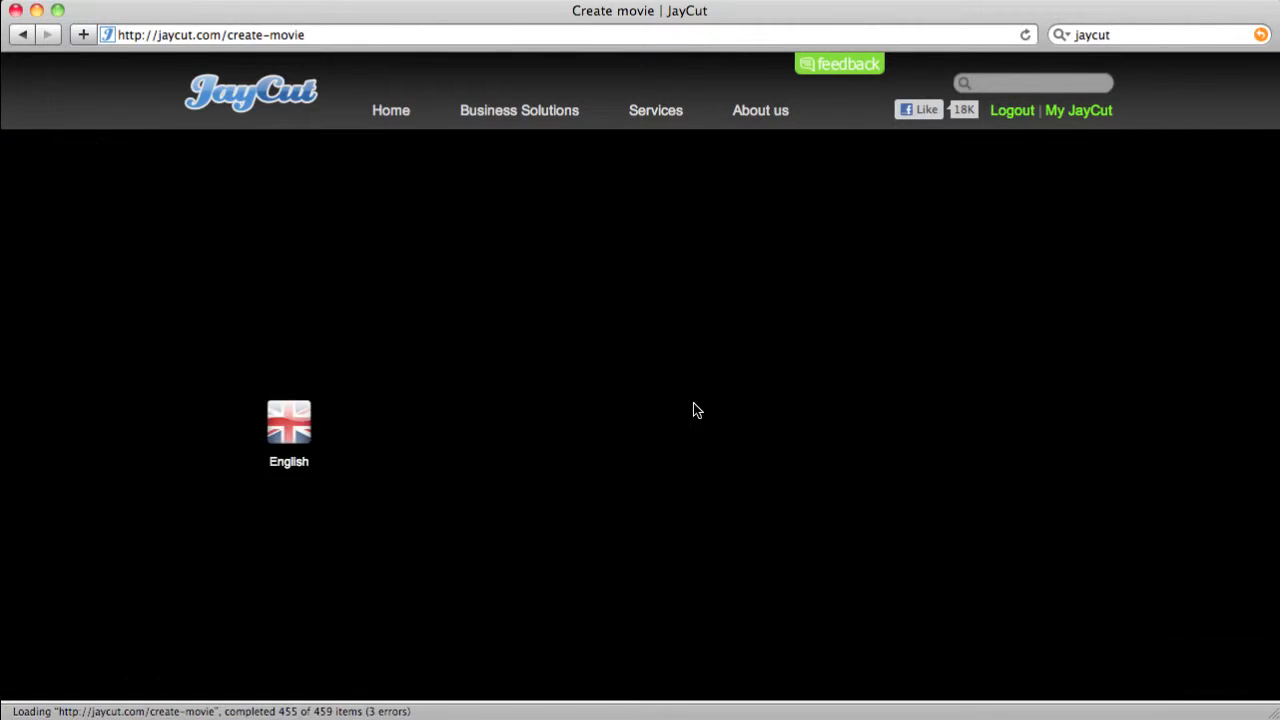
click(300, 444)
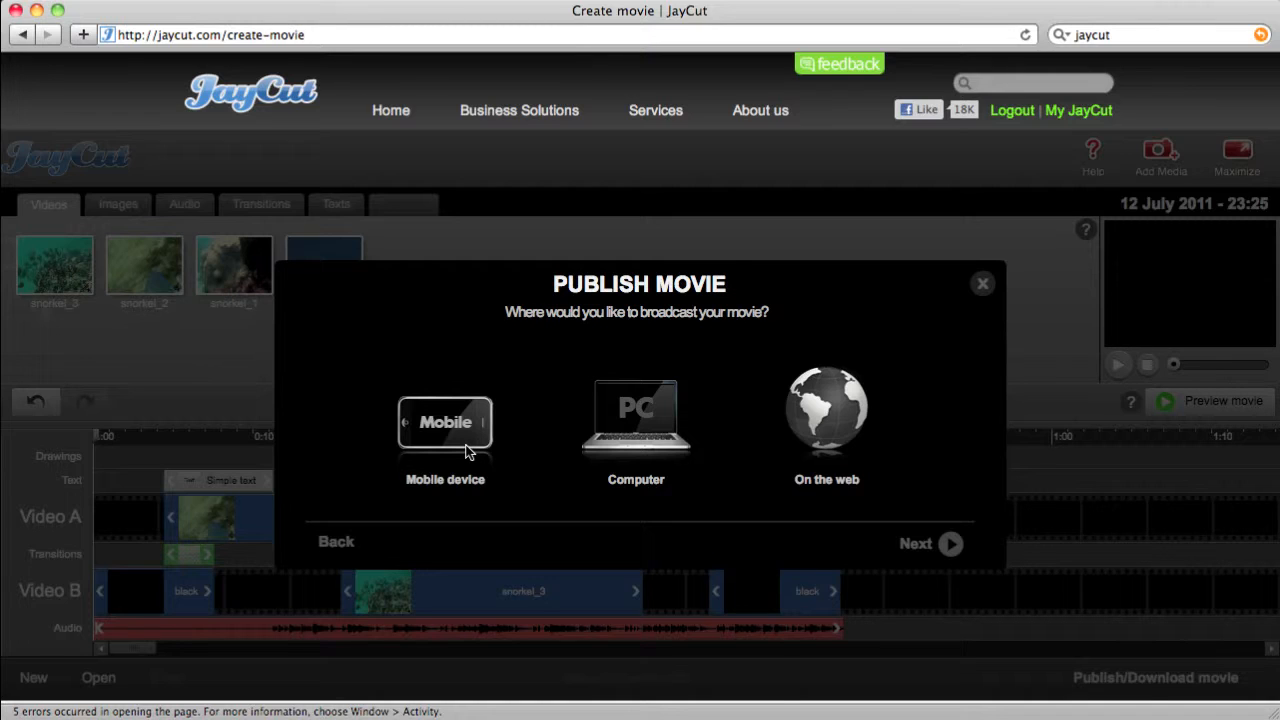
click(631, 426)
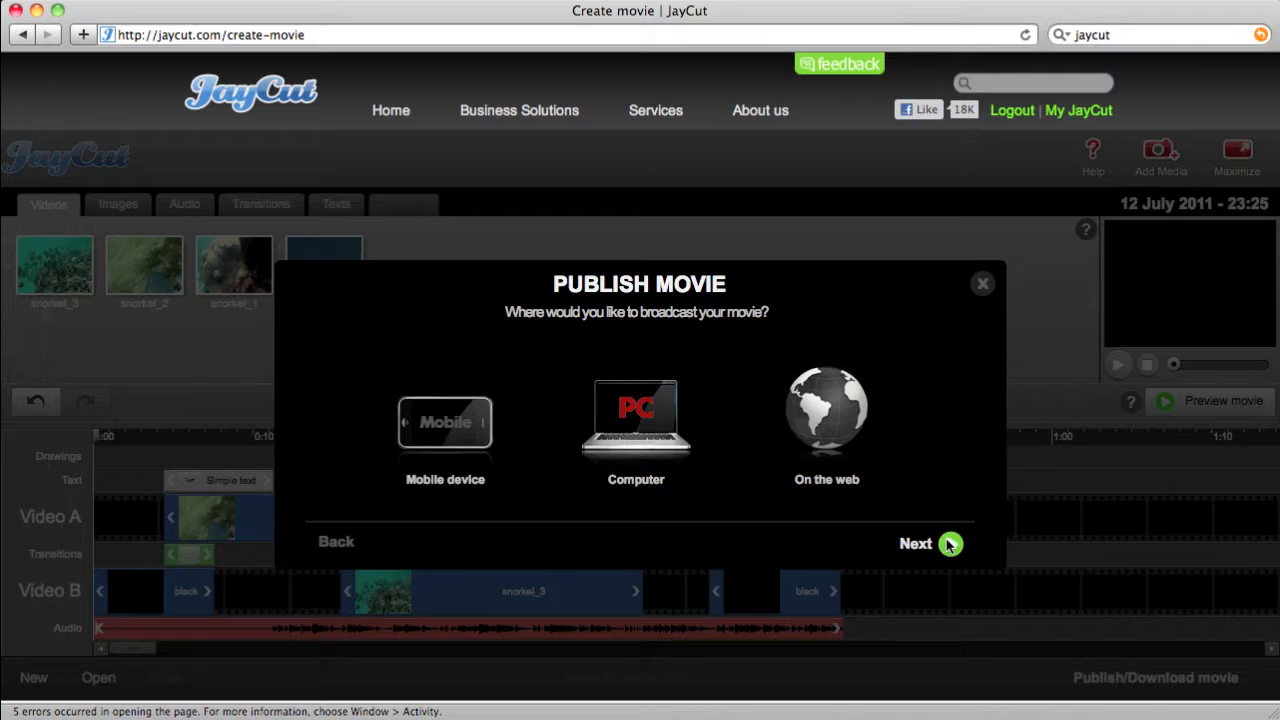
click(948, 543)
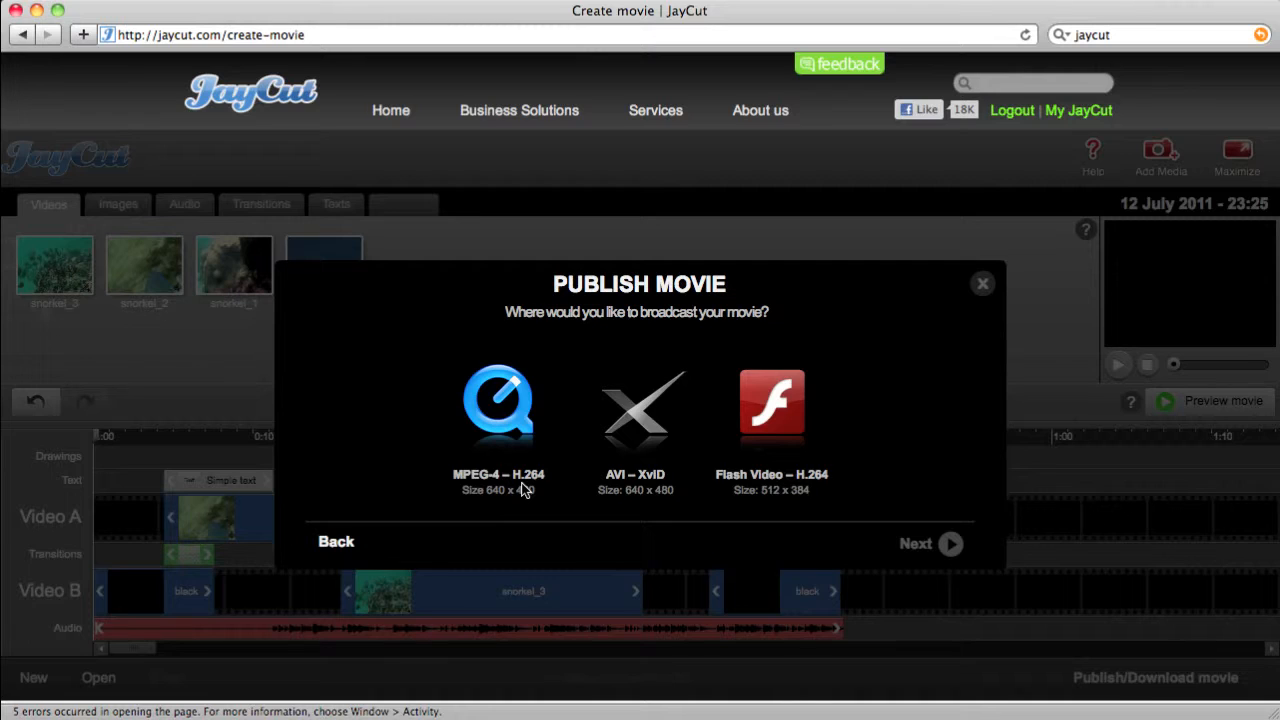
Export the movie as MPEG-4 – H.264 at 640 x 480 with the download link sent to the prefilled e-mail address, and close the publishing dialog
click(506, 418)
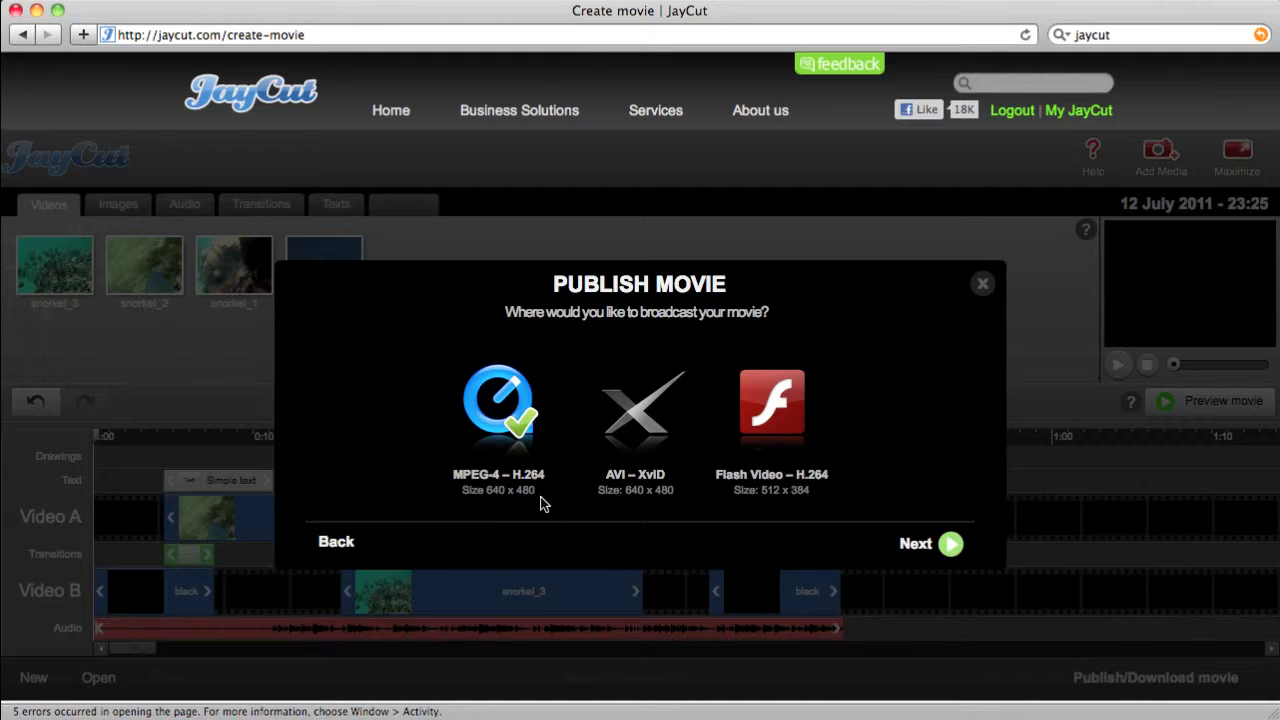
click(948, 543)
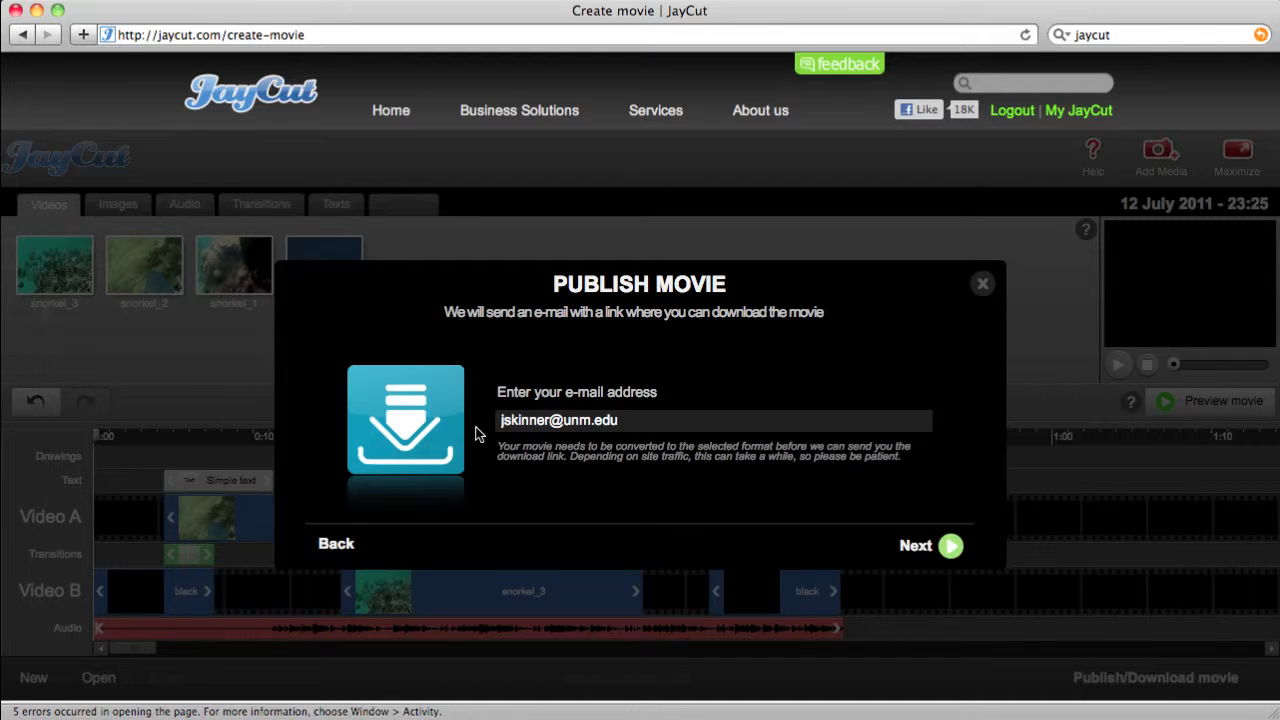
click(956, 548)
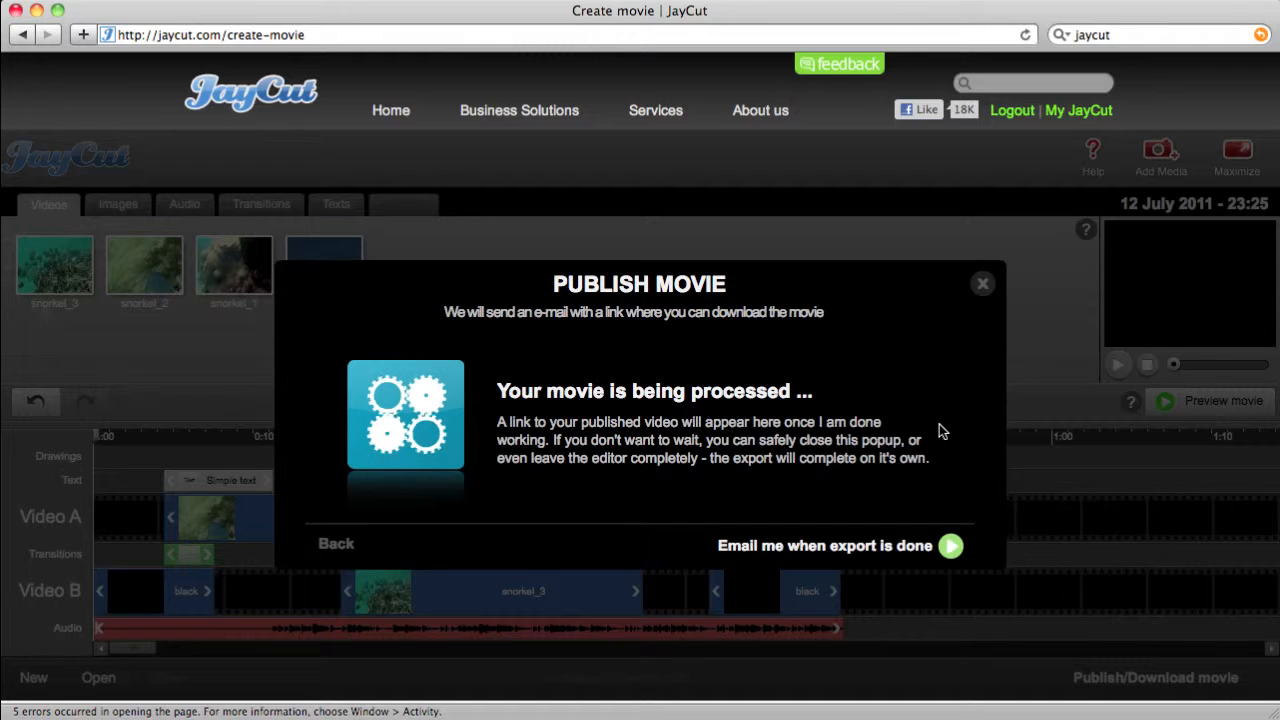
click(983, 285)
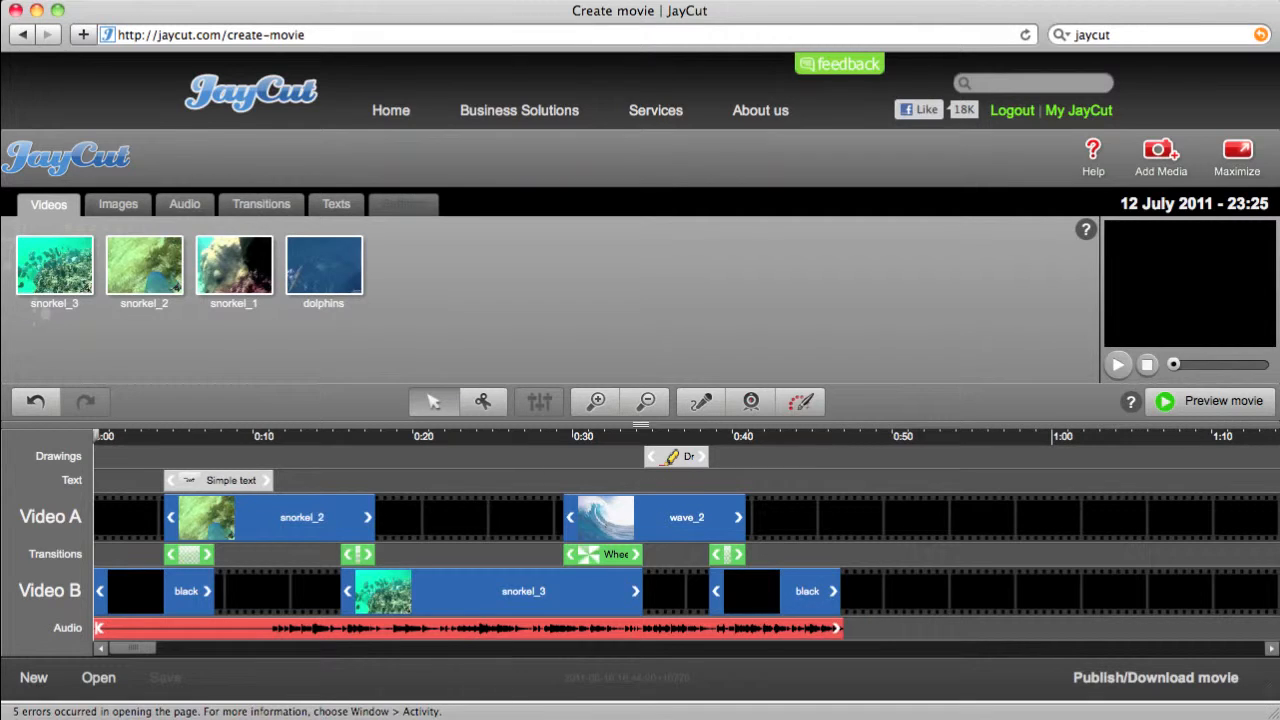
click(1062, 0)
mouse_move(1043, 0)
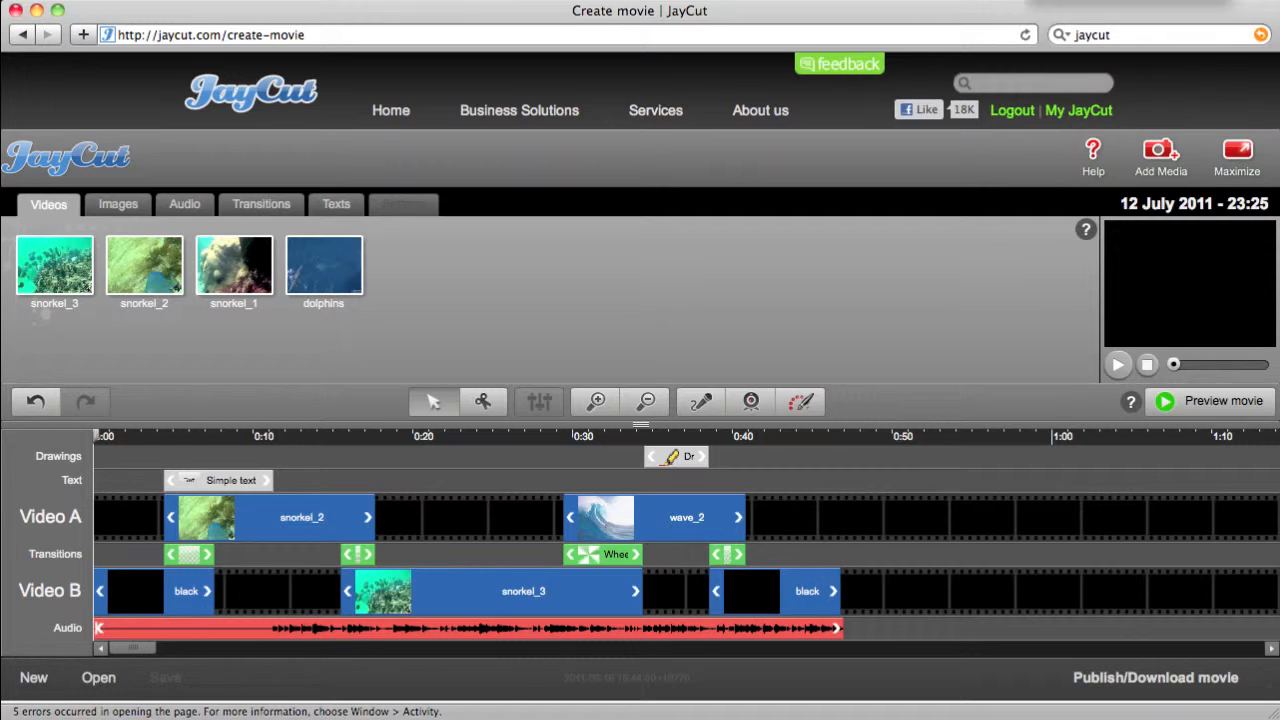